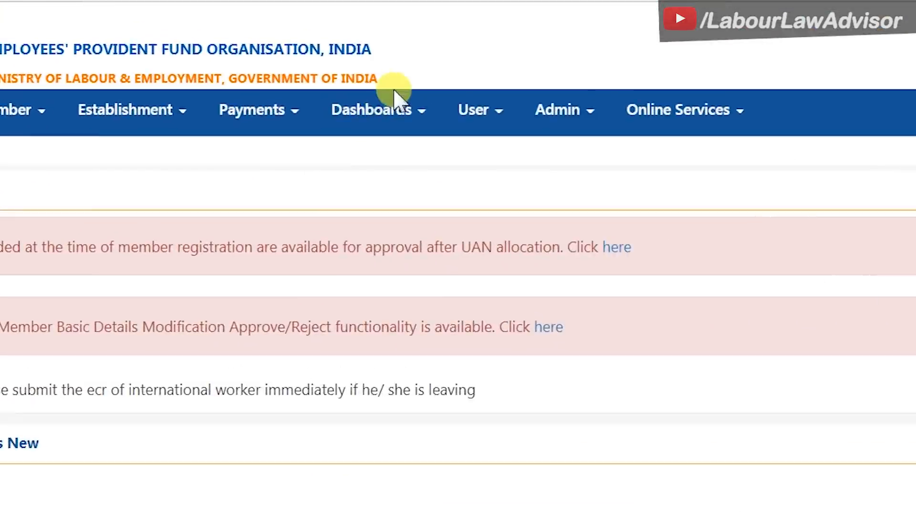
# - In the Missing Details dashboard, search for members missing only AADHAAR KYC, PAN KYC and BANK KYC, with all other criteria cleared
pyautogui.click(385, 110)
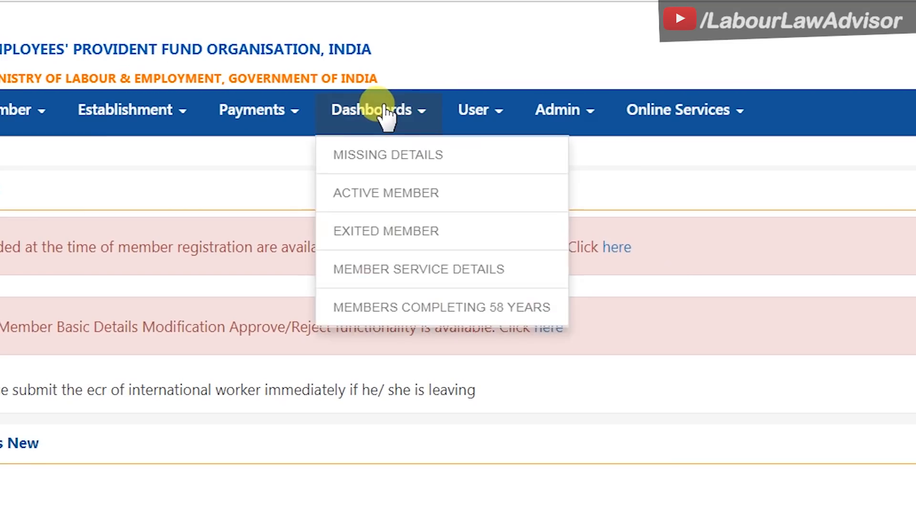
pyautogui.click(397, 165)
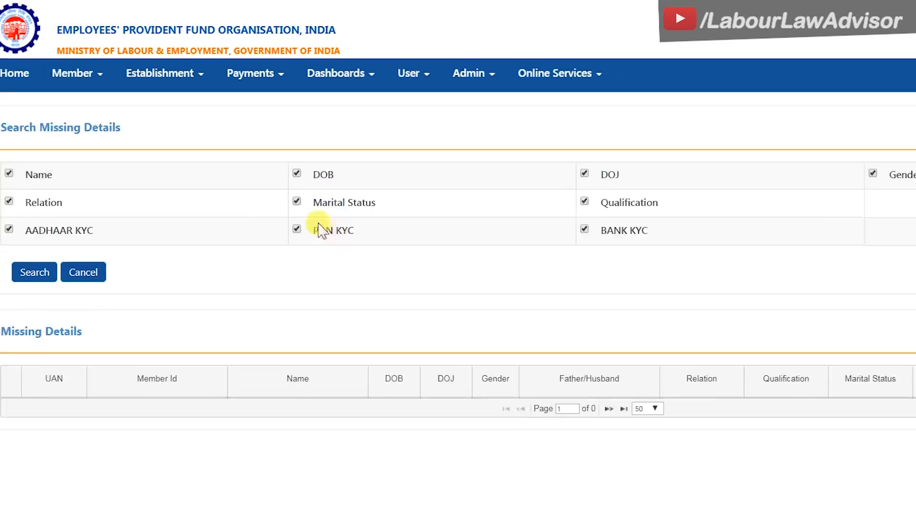
pyautogui.click(8, 173)
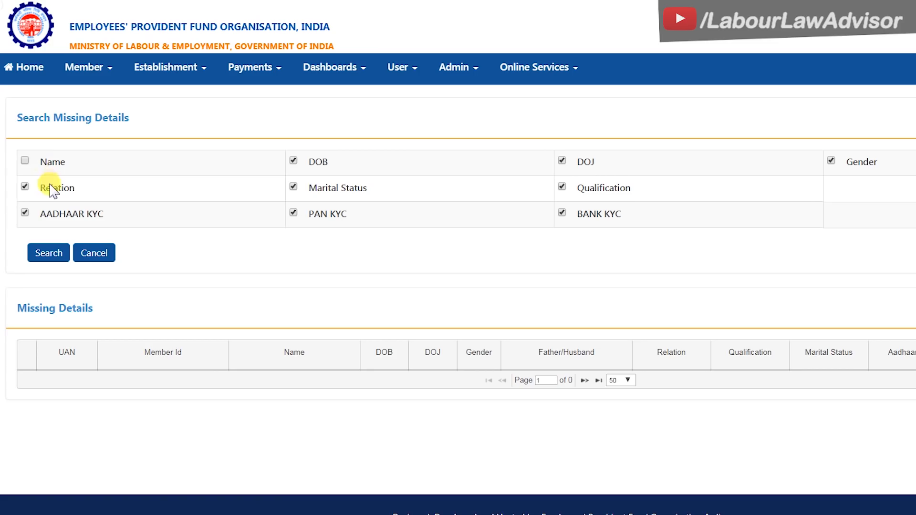
pyautogui.click(52, 190)
pyautogui.click(318, 165)
pyautogui.click(334, 188)
pyautogui.click(562, 161)
pyautogui.click(862, 165)
pyautogui.click(565, 188)
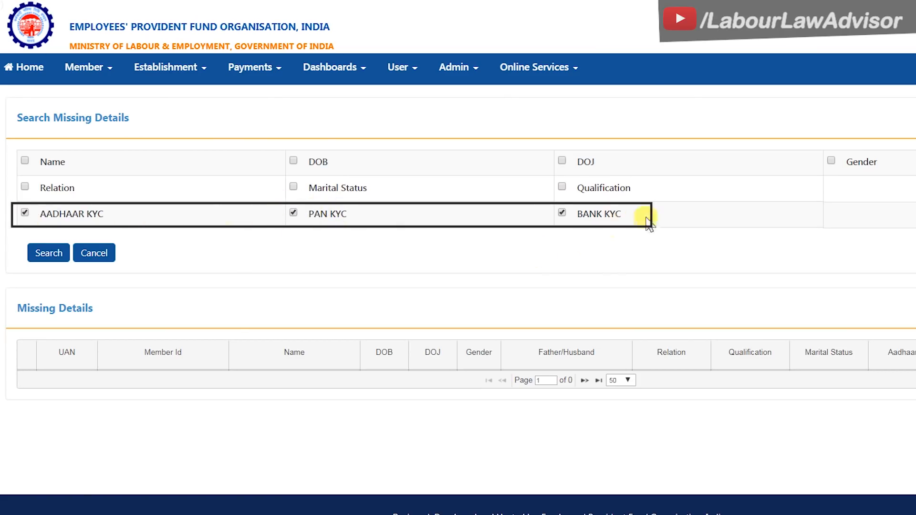
pyautogui.click(55, 254)
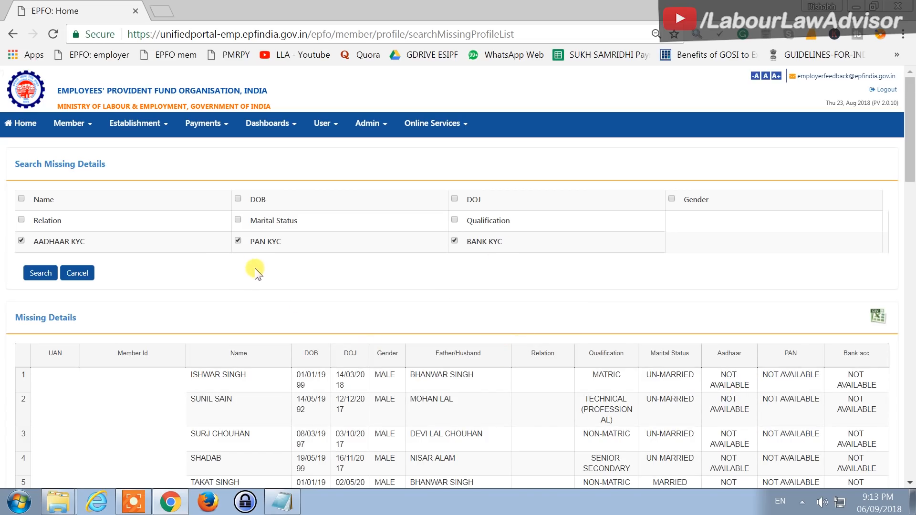
# - Open the individual member registration form and enable the Bank, PAN and AADHAAR rows in its KYC details
pyautogui.click(29, 125)
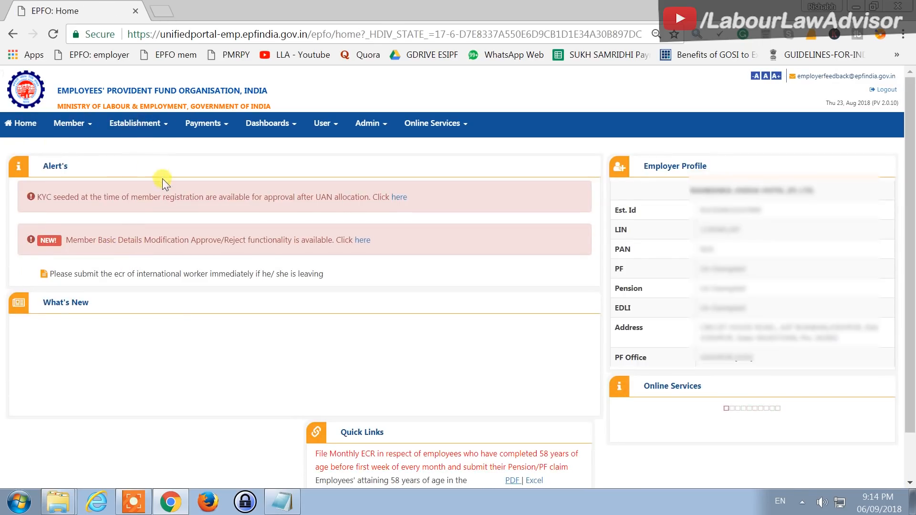
pyautogui.click(83, 130)
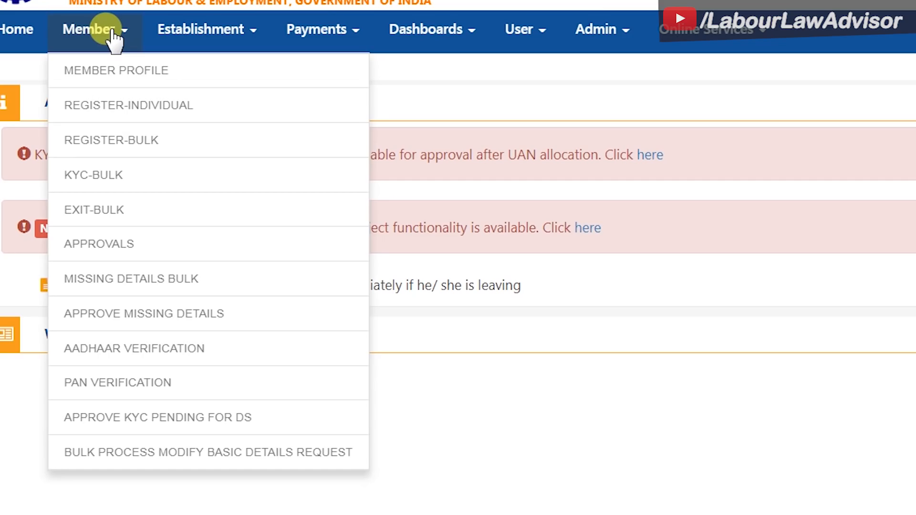
pyautogui.click(163, 119)
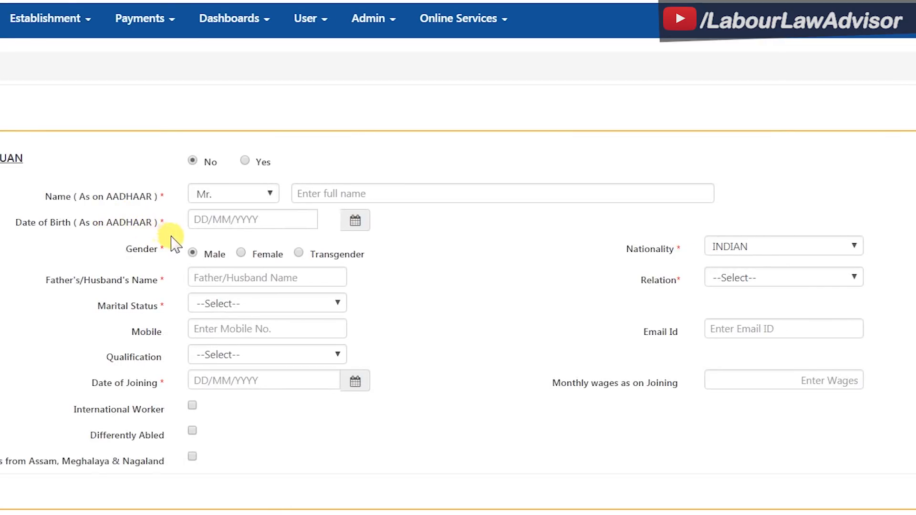
pyautogui.scroll(-4, 172, 212)
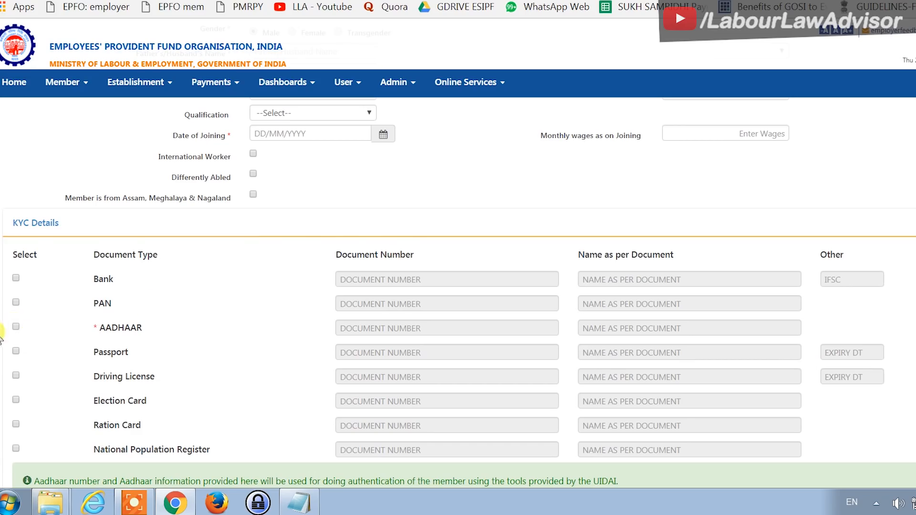
pyautogui.click(16, 327)
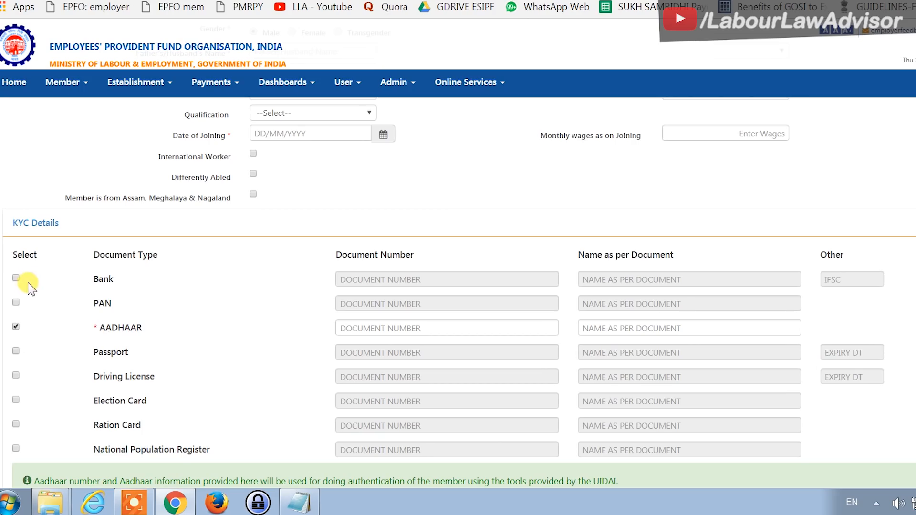
pyautogui.click(15, 277)
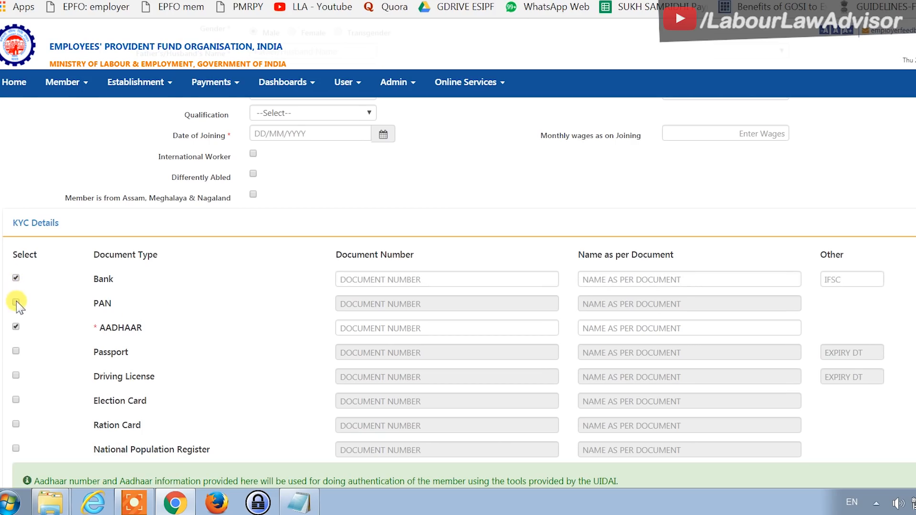
pyautogui.click(16, 302)
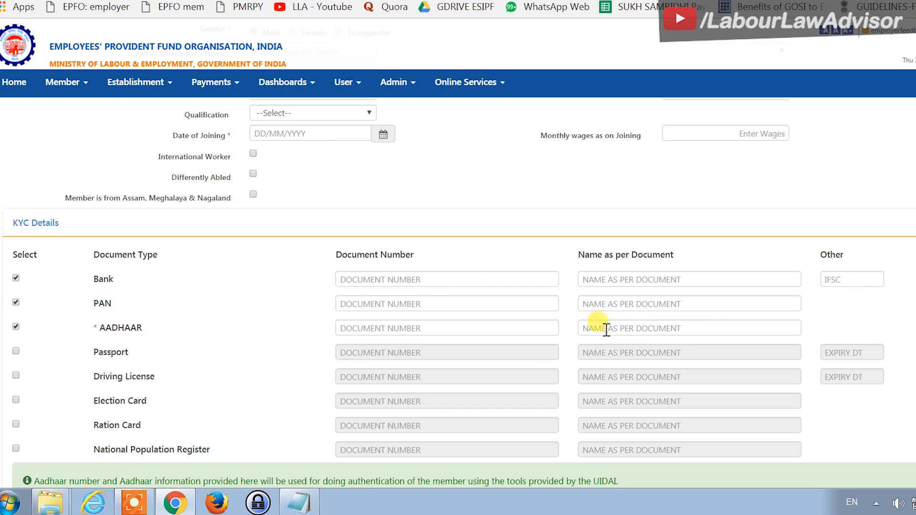
pyautogui.scroll(2, 491, 293)
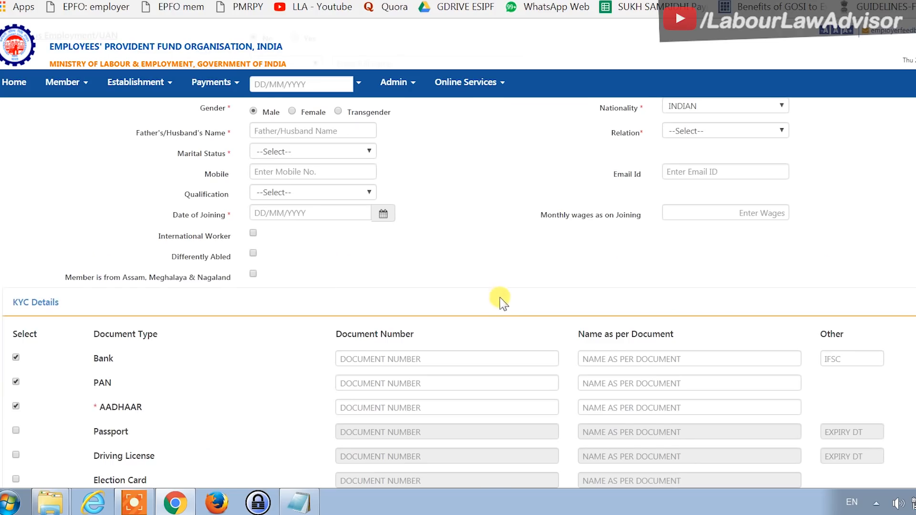
pyautogui.scroll(-2, 500, 300)
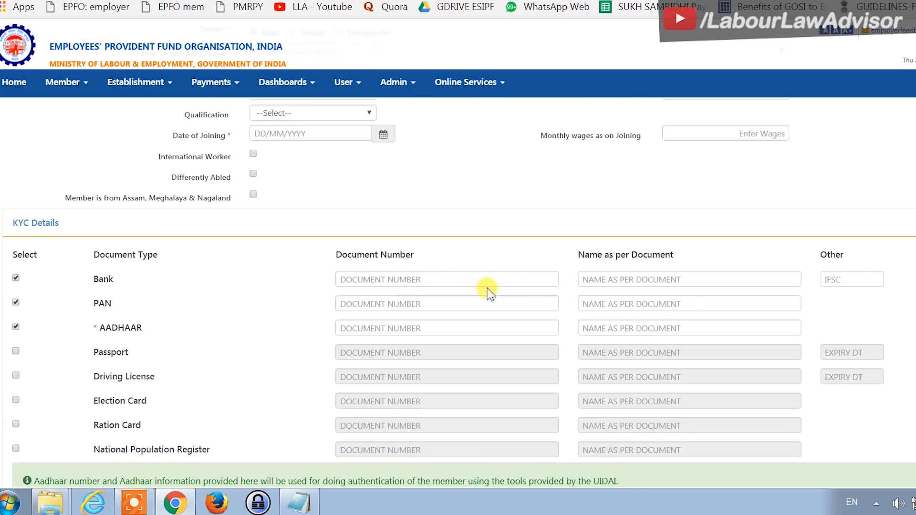
pyautogui.scroll(2, 490, 292)
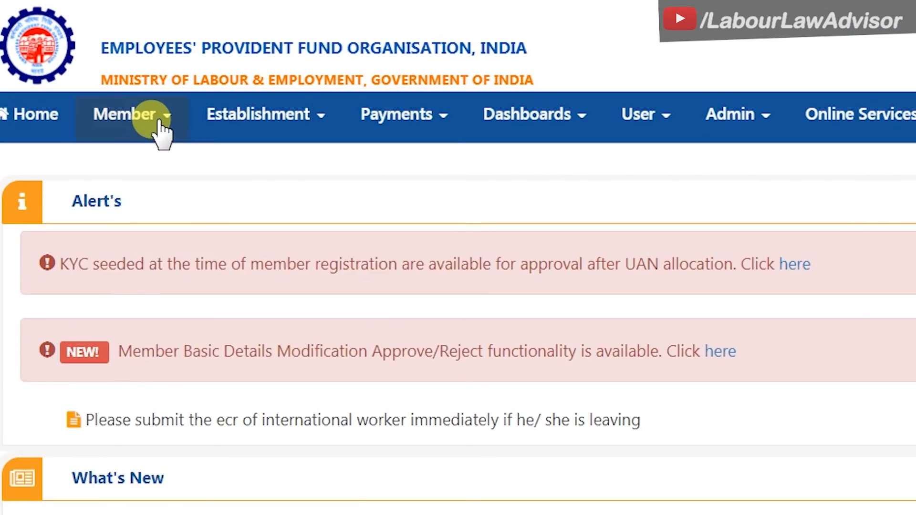
# - Look up an existing member's profile by UAN and open the member's KYC section
pyautogui.click(161, 123)
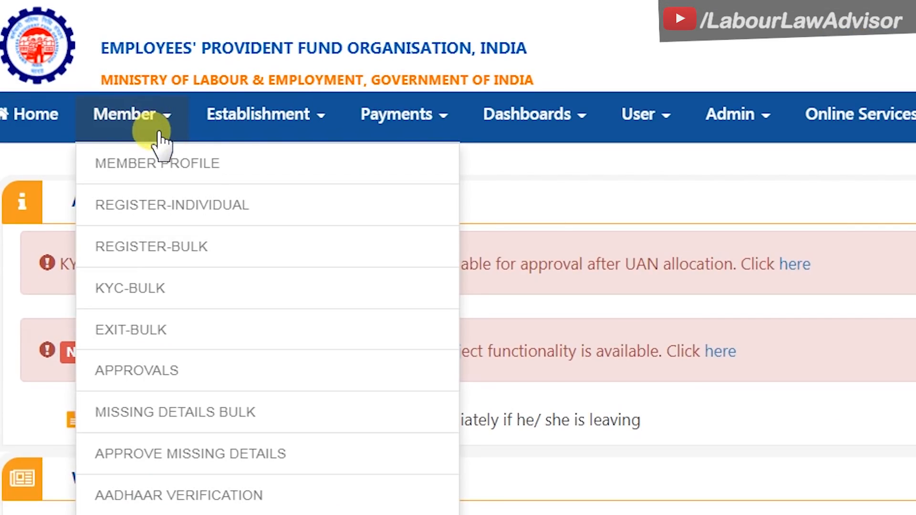
pyautogui.click(158, 164)
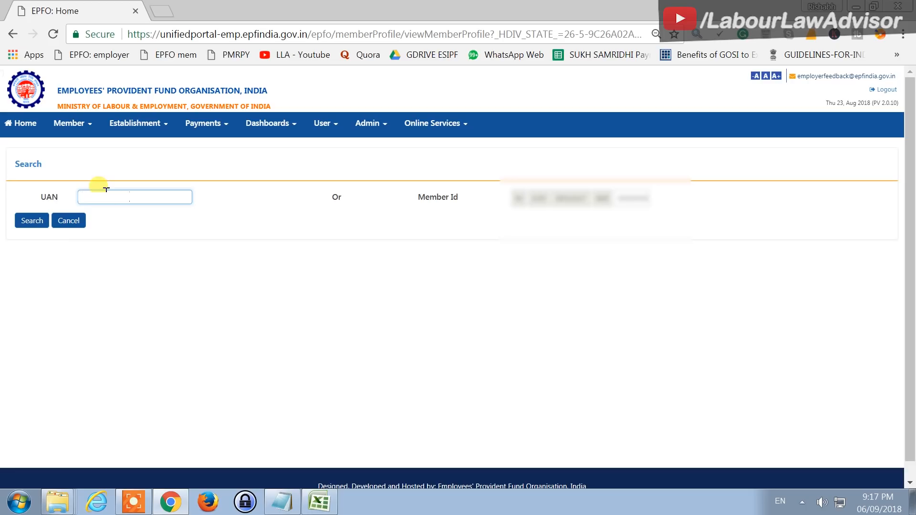
pyautogui.click(30, 223)
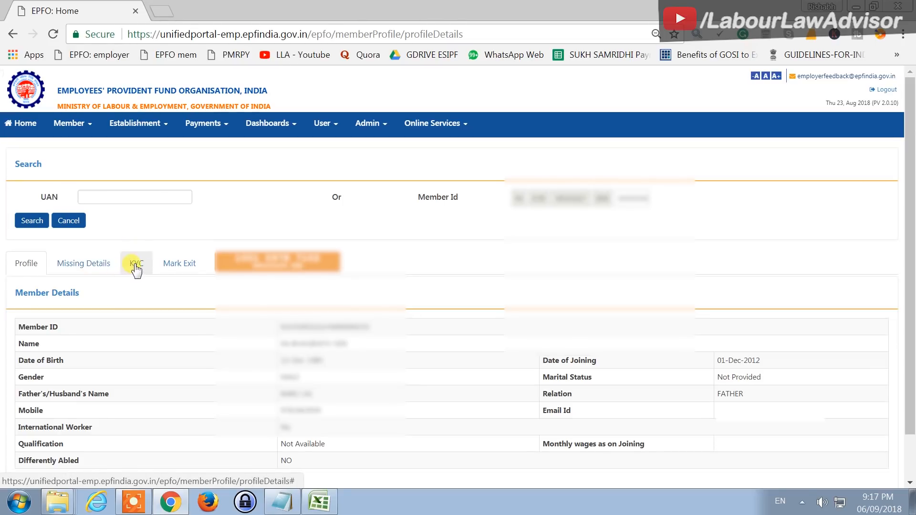
pyautogui.click(136, 266)
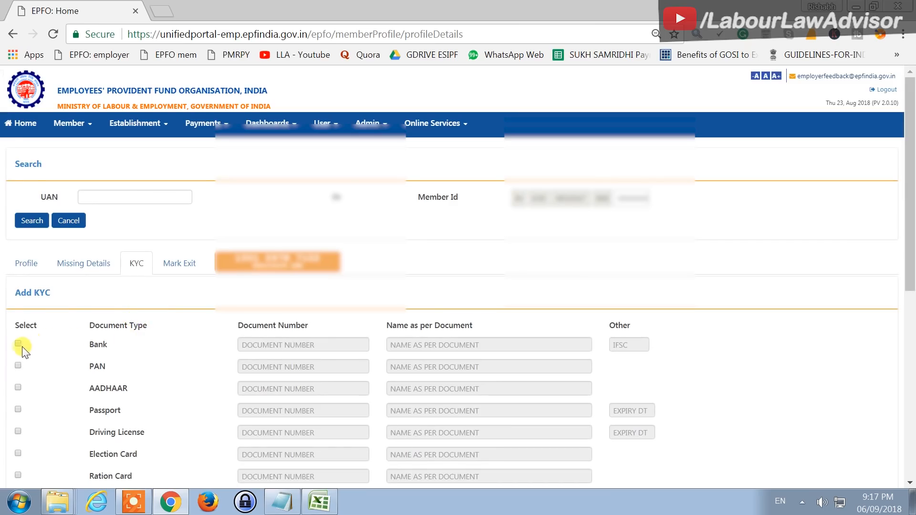
# - Enable the Bank document row in the member's Add KYC form and clear it again
pyautogui.click(18, 344)
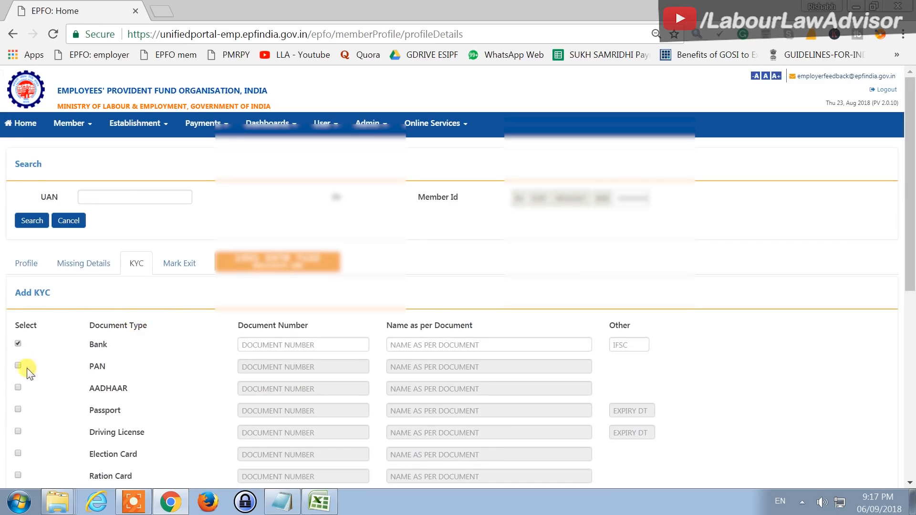
pyautogui.click(18, 344)
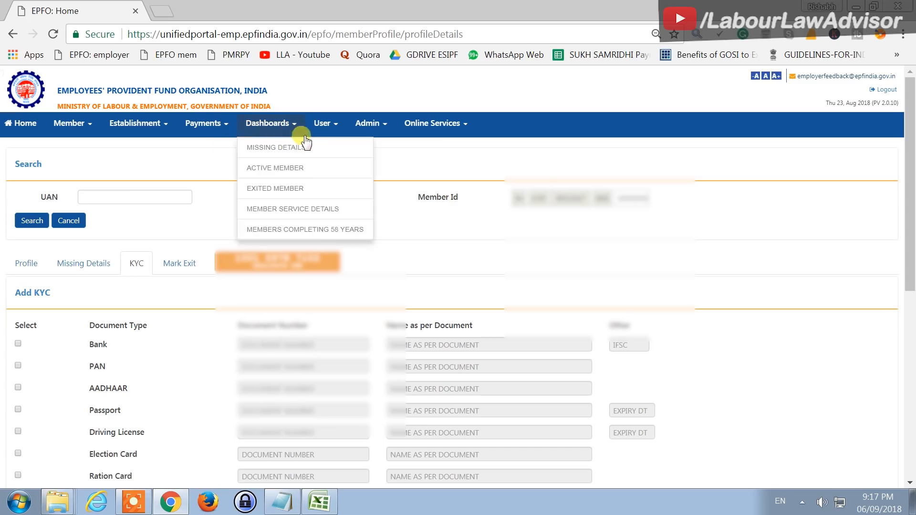
pyautogui.moveTo(323, 125)
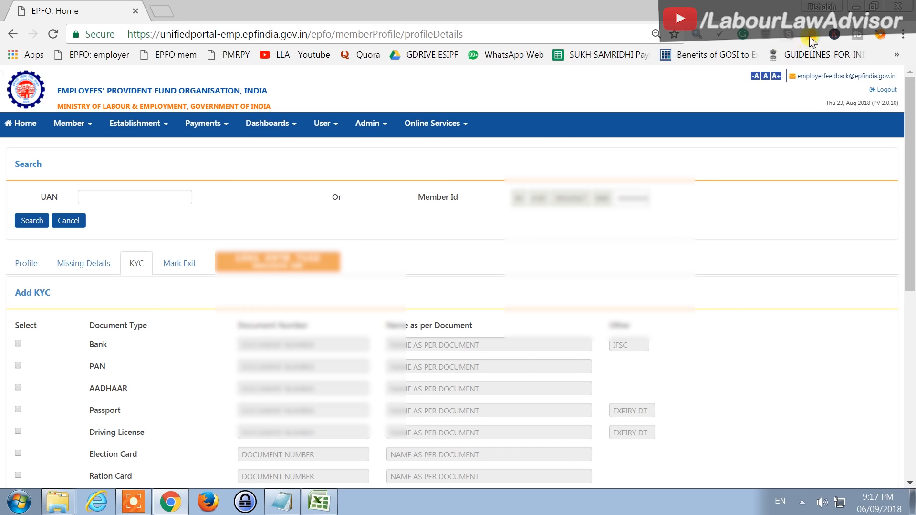
# - Go to the bulk KYC upload page for members and open its help file
pyautogui.moveTo(97, 137)
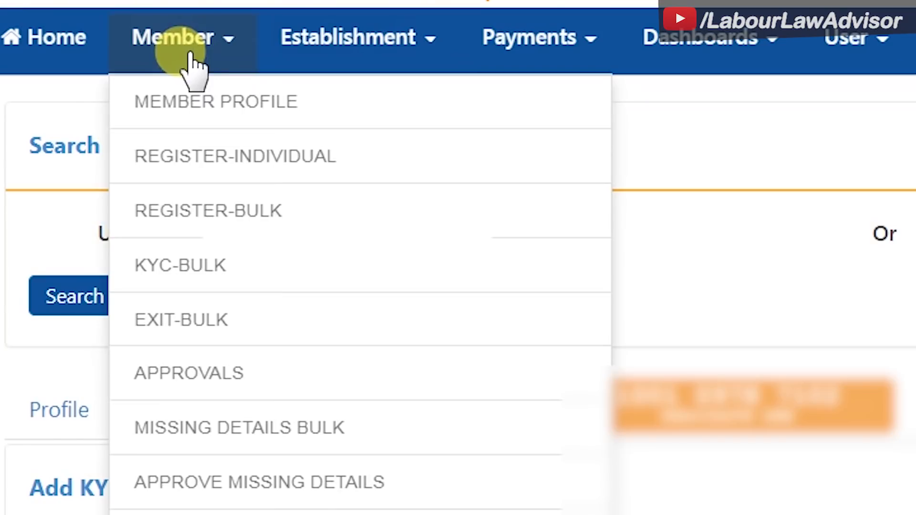
pyautogui.click(242, 290)
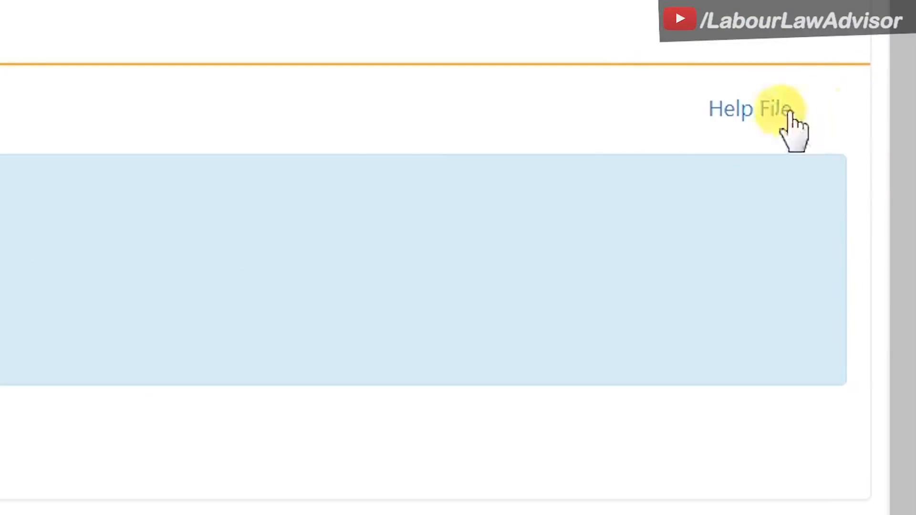
pyautogui.click(788, 113)
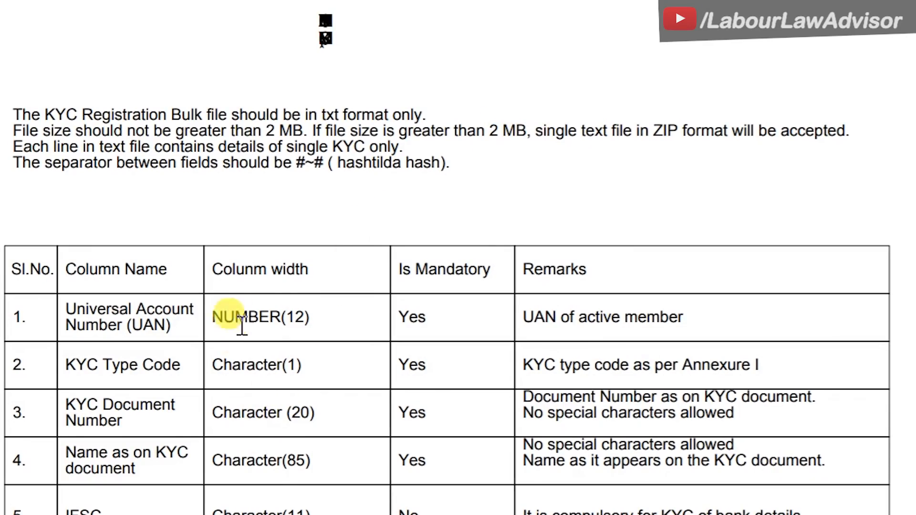
# - Examine the column requirements for the bulk KYC text file and the KYC type codes in the annexure
pyautogui.scroll(-2, 295, 311)
pyautogui.scroll(-8, 283, 299)
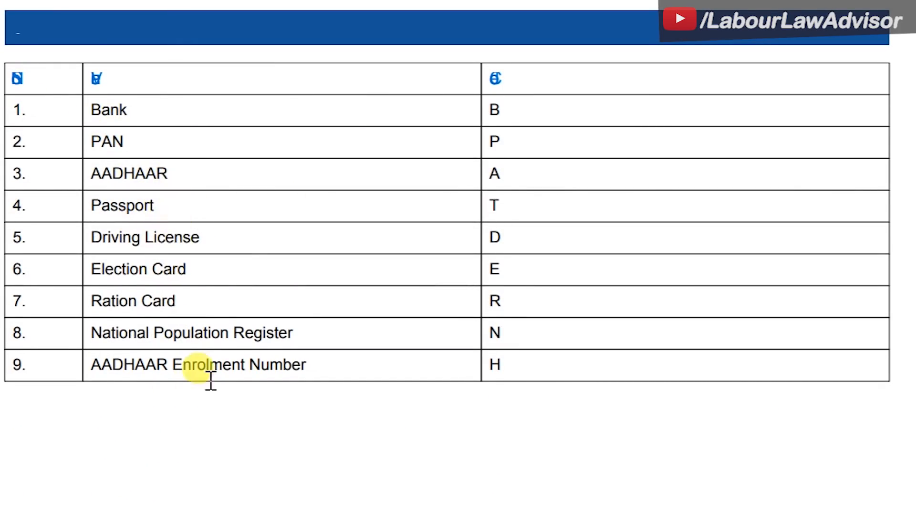
pyautogui.scroll(3, 177, 119)
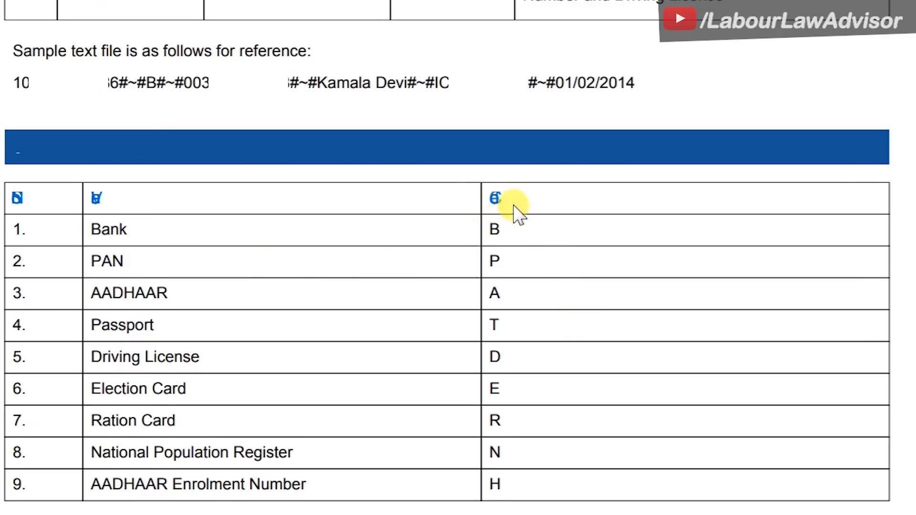
pyautogui.scroll(8, 517, 210)
pyautogui.scroll(3, 505, 260)
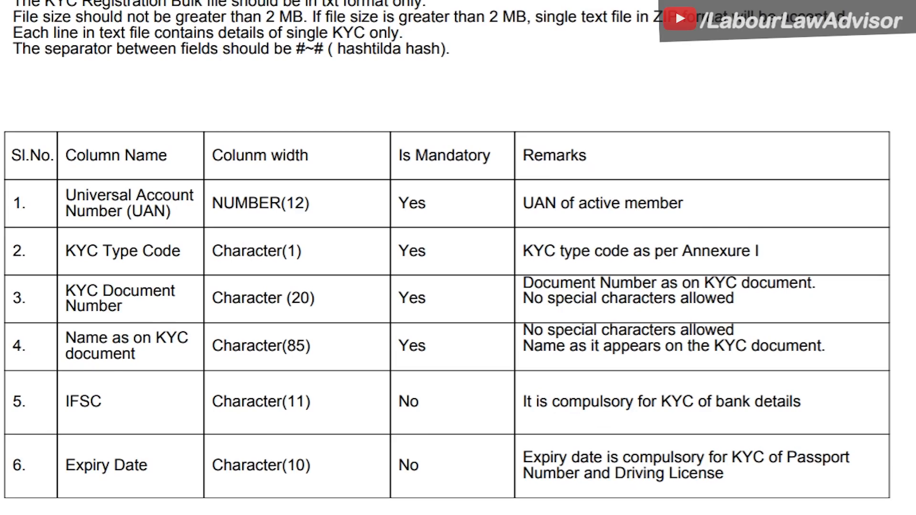
# - Examine the sample text line field by field, highlighting the type code, document number, name, IFSC and expiry date parts
pyautogui.scroll(-2, 407, 377)
pyautogui.moveTo(15, 463); pyautogui.dragTo(431, 483)
pyautogui.click(134, 463)
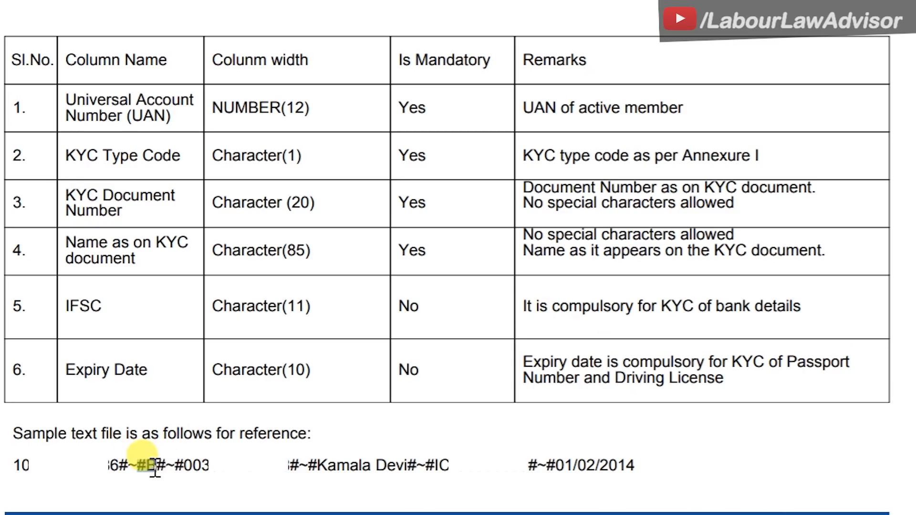
pyautogui.moveTo(168, 474); pyautogui.dragTo(532, 481)
pyautogui.click(446, 466)
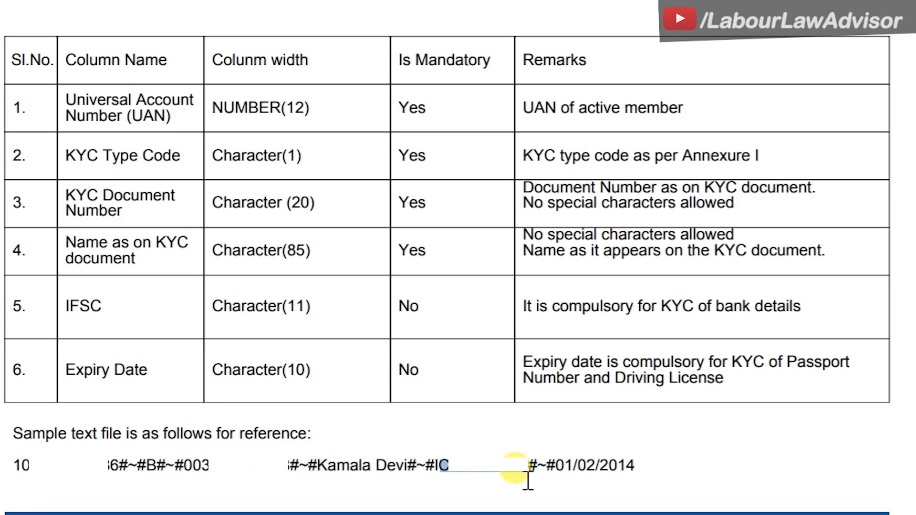
pyautogui.moveTo(546, 466); pyautogui.dragTo(642, 474)
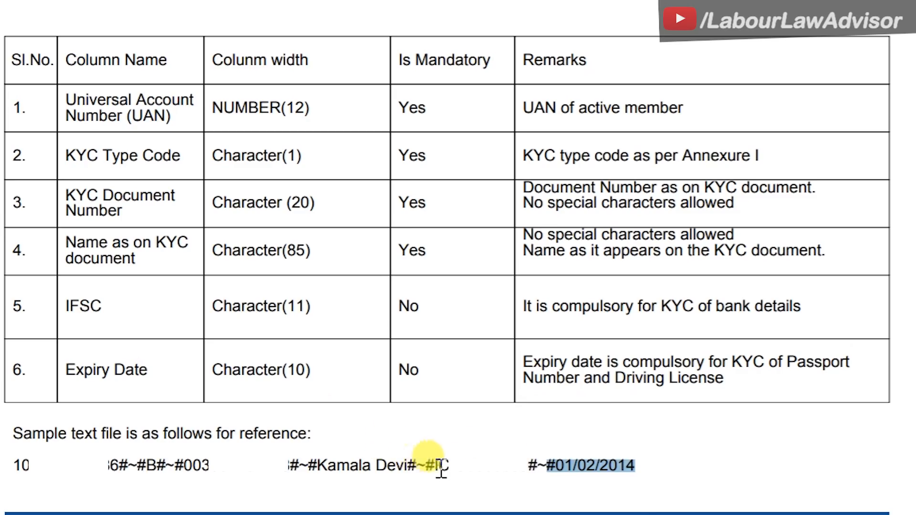
pyautogui.scroll(2, 406, 496)
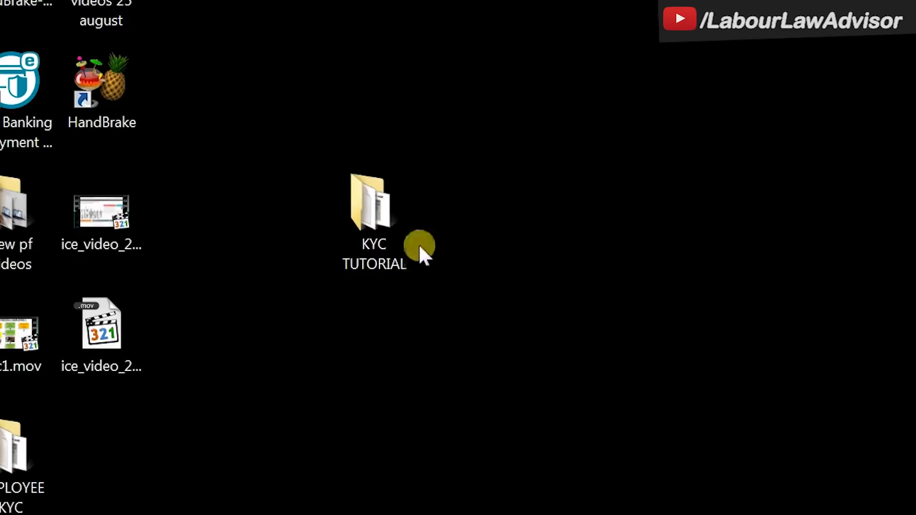
# - Open the KYC TUTORIAL folder on the desktop and view the prepared AADHAR.txt and BANK.txt files in turn
pyautogui.doubleClick(408, 241)
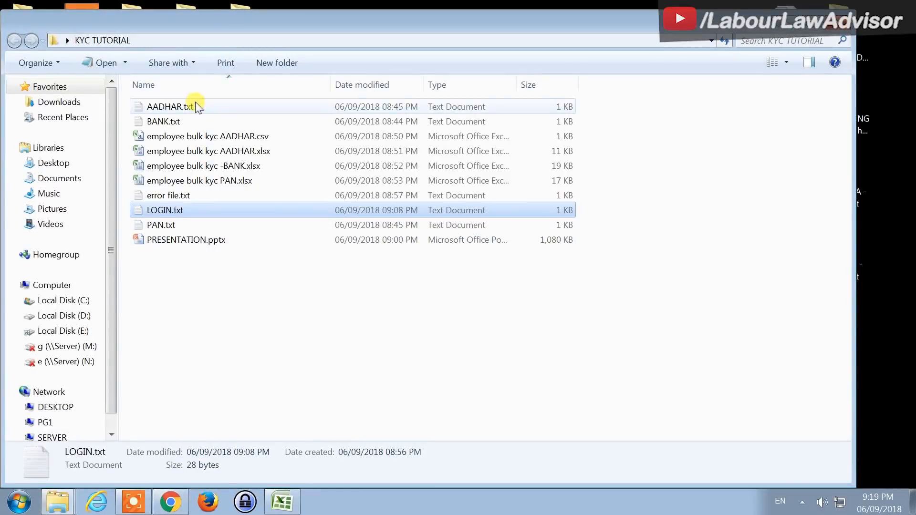
pyautogui.doubleClick(195, 108)
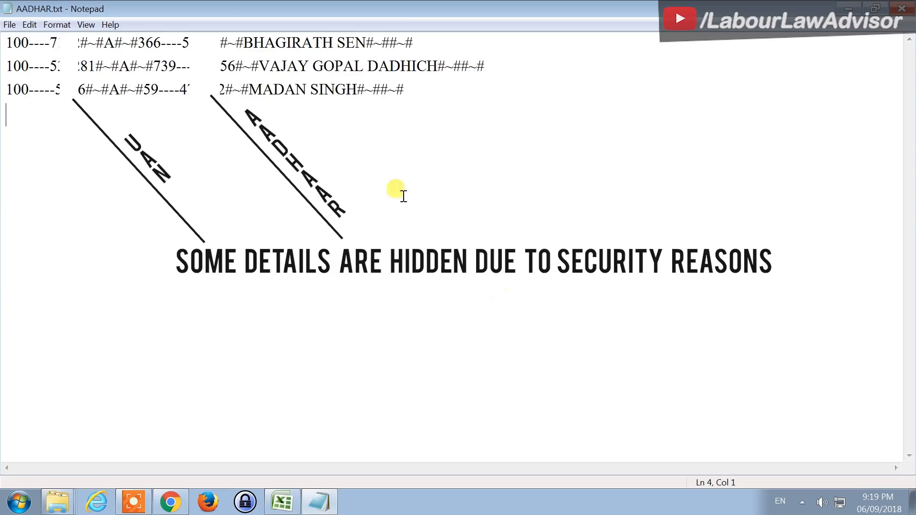
pyautogui.hotkey('alt', 'F4')
pyautogui.doubleClick(237, 121)
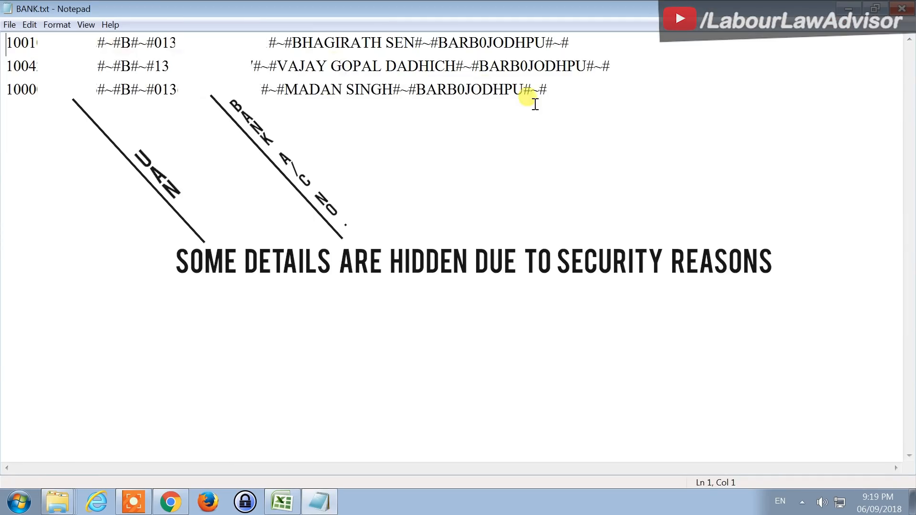
# - Close BANK.txt, then view the prepared PAN.txt file in the KYC TUTORIAL folder and close it
pyautogui.hotkey('alt', 'F4')
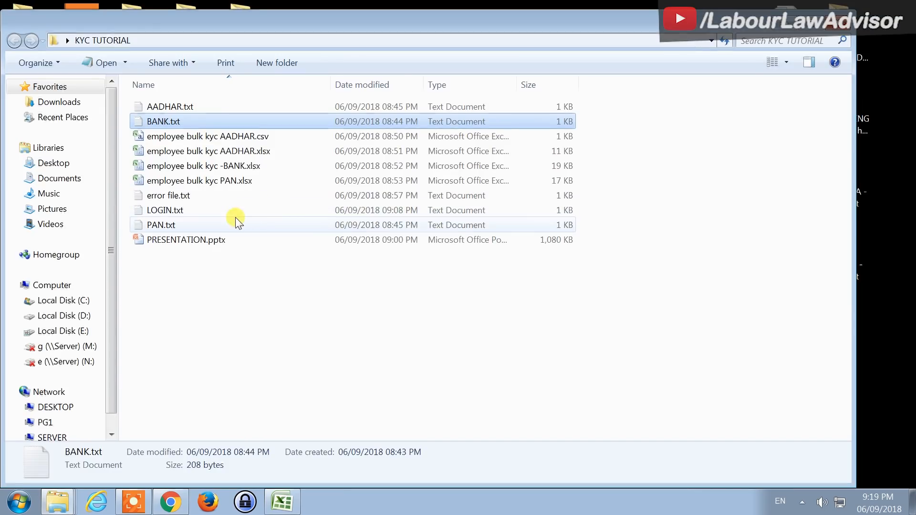
pyautogui.doubleClick(237, 225)
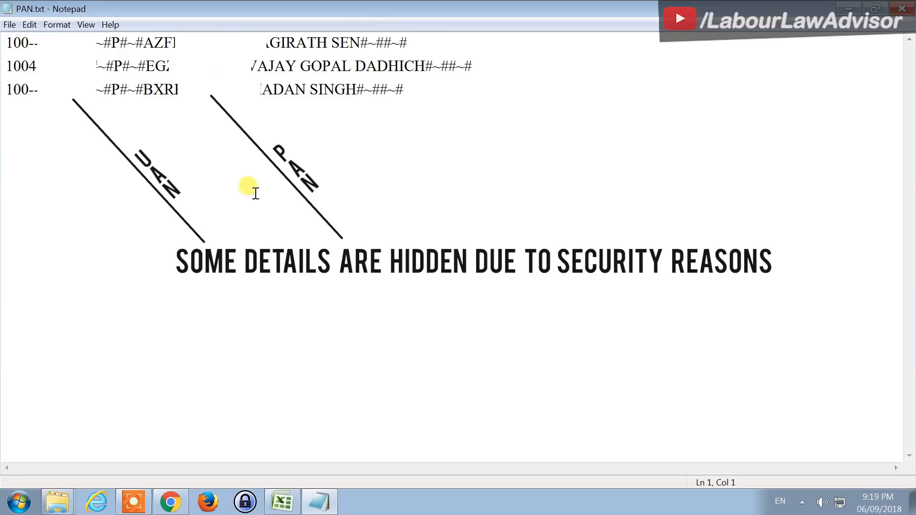
pyautogui.hotkey('alt', 'F4')
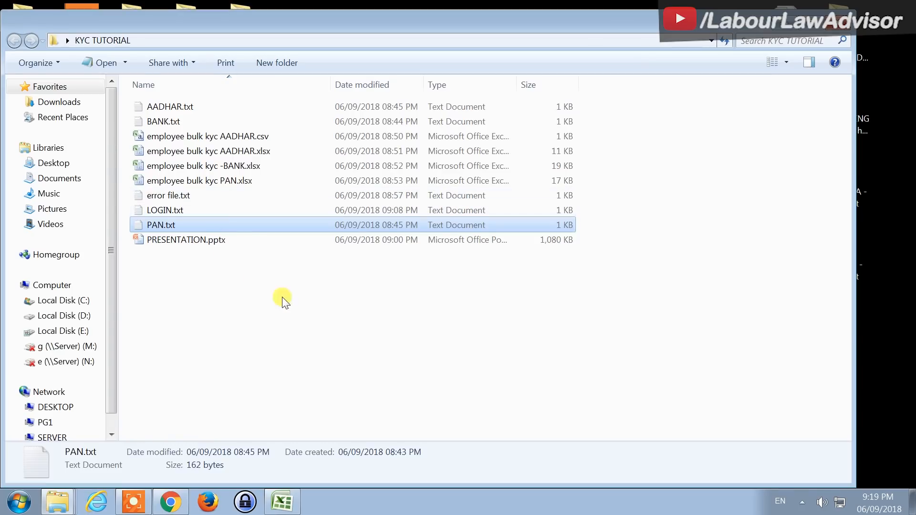
# - Open employee bulk kyc AADHAR.xlsx and widen the name column so the longest name fits
pyautogui.doubleClick(262, 151)
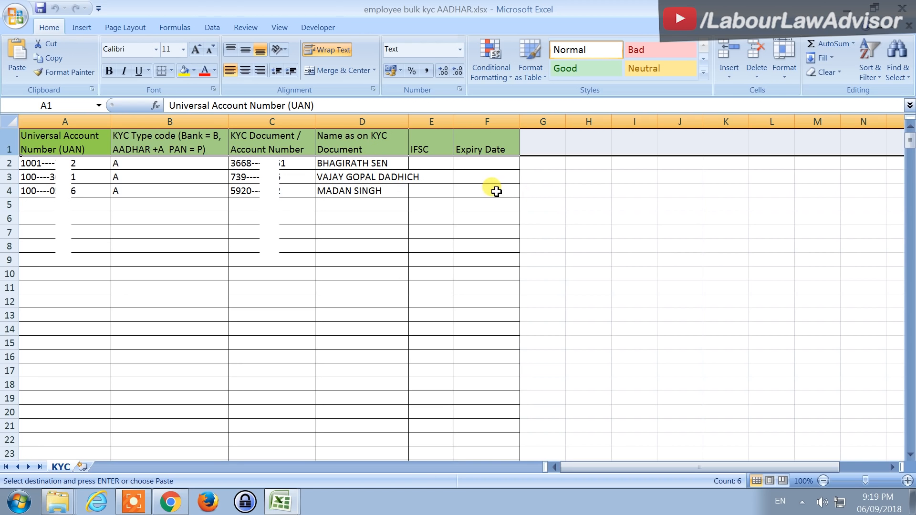
pyautogui.moveTo(411, 122); pyautogui.dragTo(419, 122)
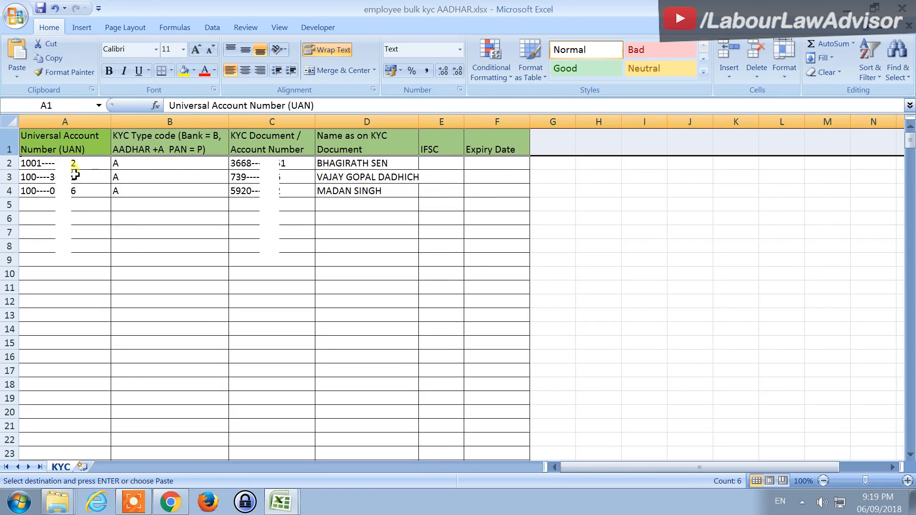
pyautogui.click(129, 269)
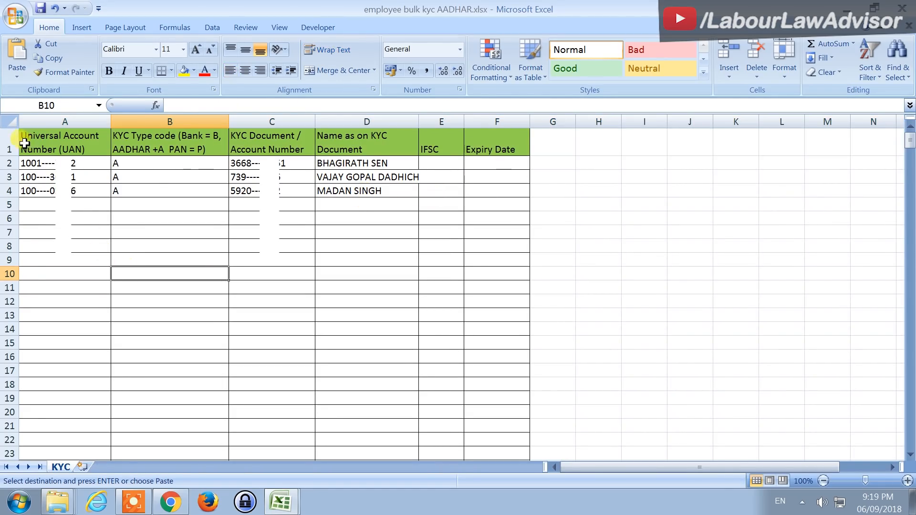
# - Delete the header row of the KYC sheet so that only the employee records remain
pyautogui.click(9, 143)
pyautogui.rightClick(10, 143)
pyautogui.click(103, 228)
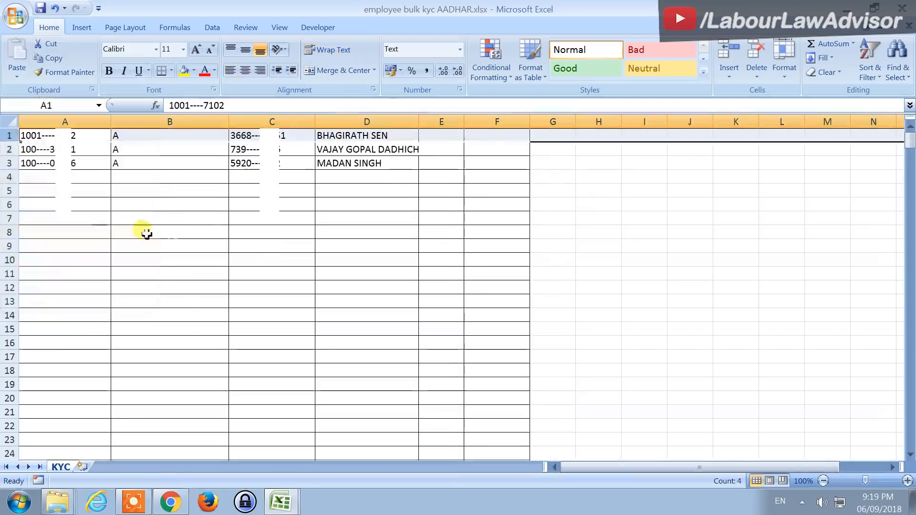
pyautogui.click(147, 245)
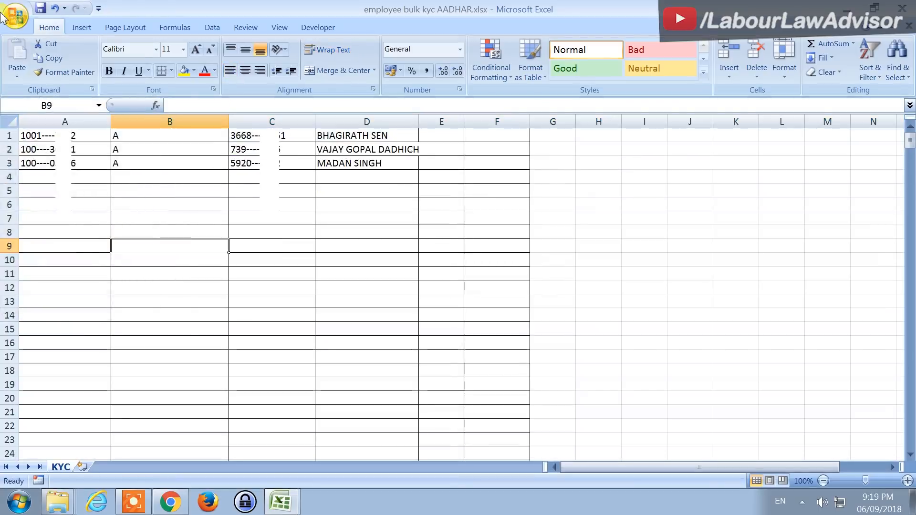
# - Try to save the Aadhaar sheet in CSV (MS-DOS) format as employee bulk kyc AADHAR.csv in the KYC TUTORIAL folder
pyautogui.click(3, 17)
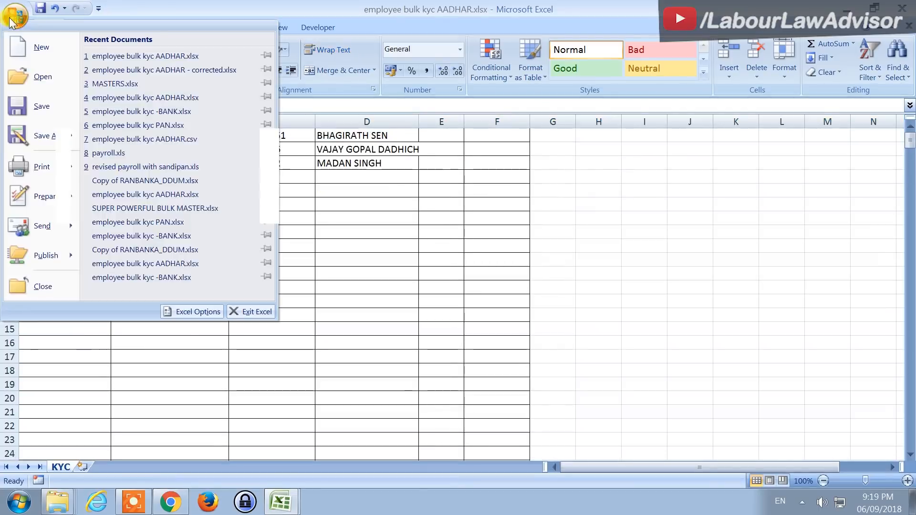
pyautogui.click(37, 143)
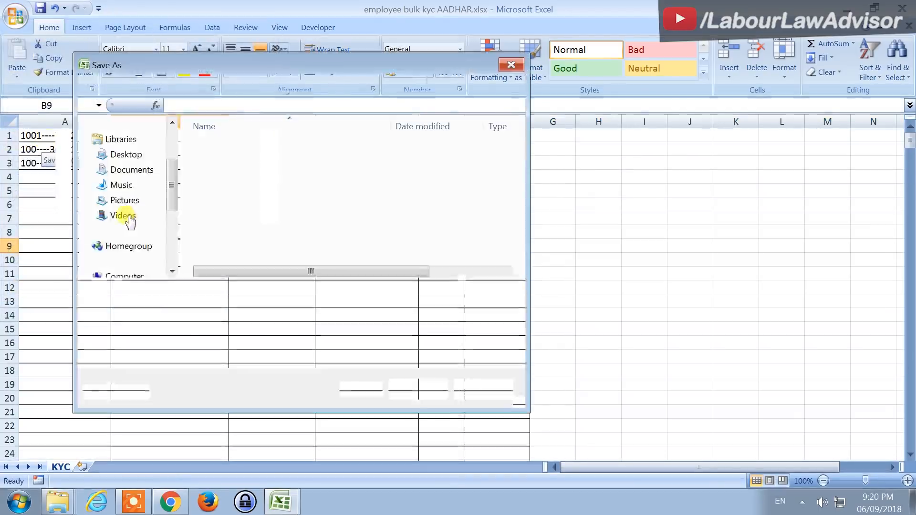
pyautogui.click(296, 315)
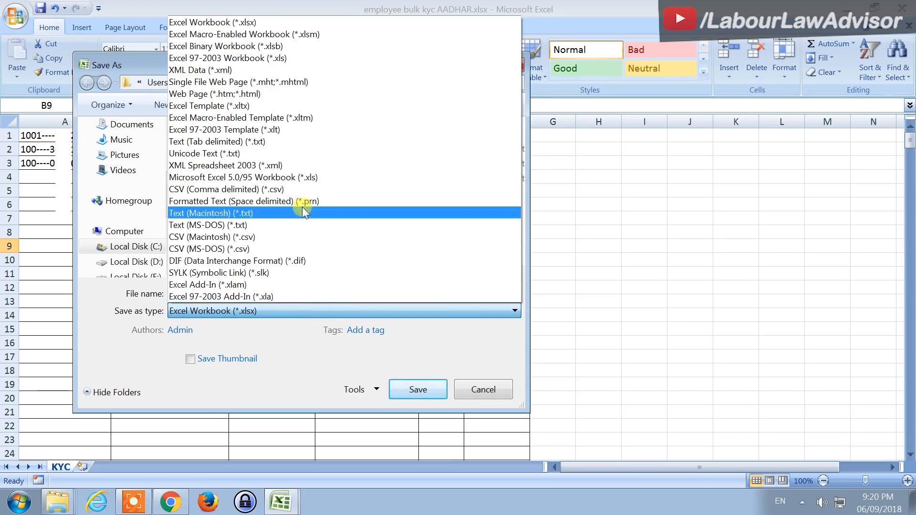
pyautogui.click(292, 248)
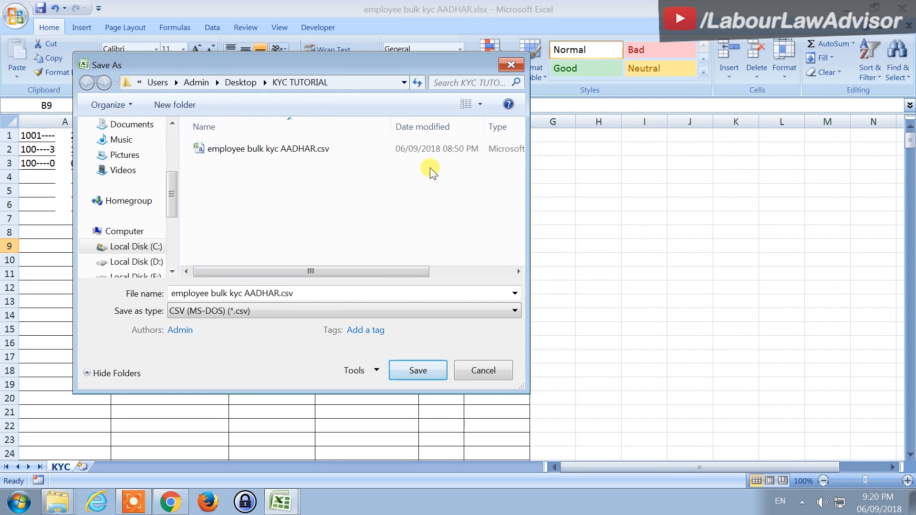
pyautogui.click(483, 370)
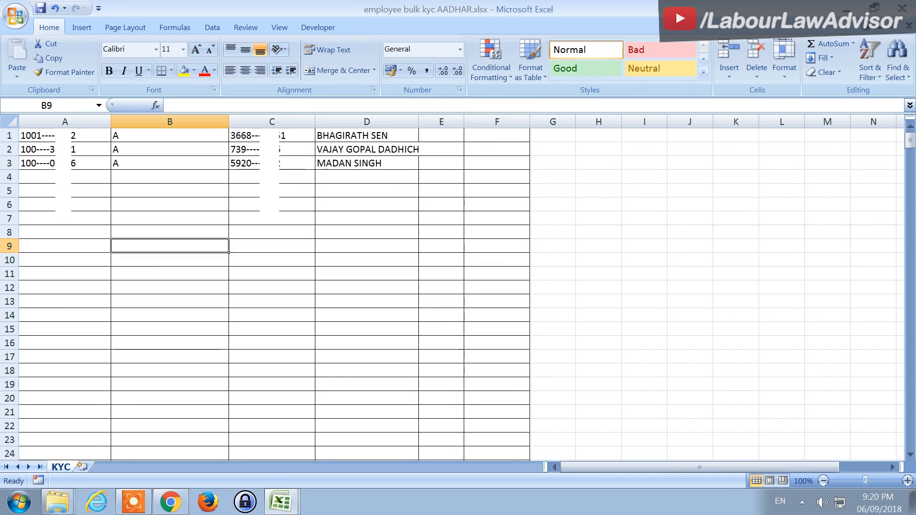
# - Return to the KYC TUTORIAL folder, select employee bulk kyc AADHAR.csv and close the Aadhaar workbook
pyautogui.click(851, 9)
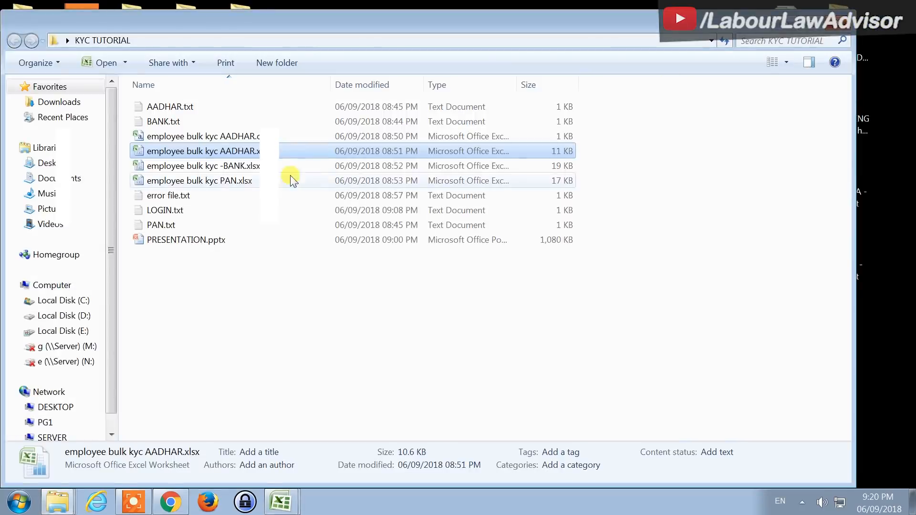
pyautogui.click(270, 138)
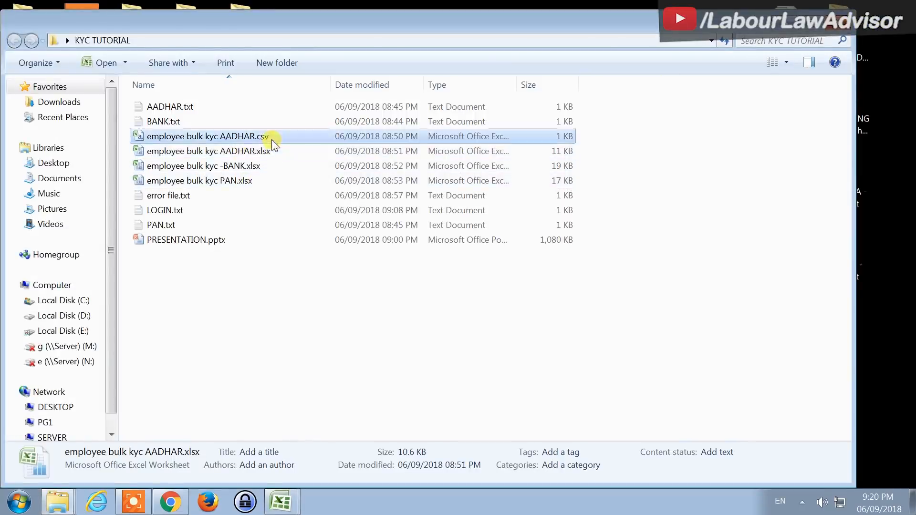
pyautogui.rightClick(280, 501)
pyautogui.click(300, 475)
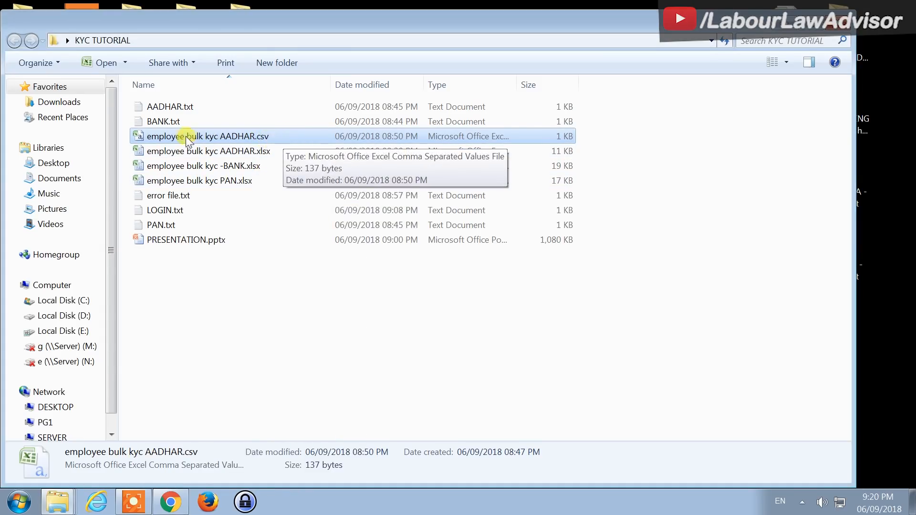
# - Open employee bulk kyc AADHAR.csv in Notepad
pyautogui.rightClick(220, 140)
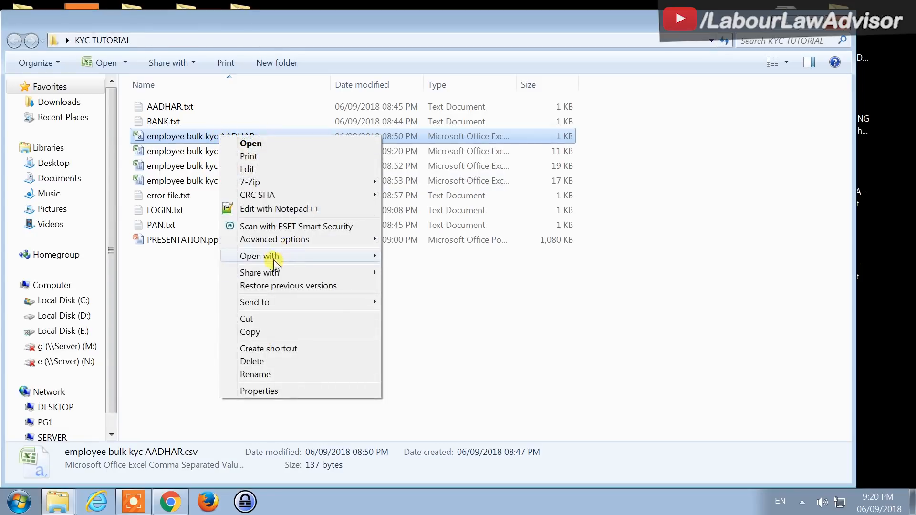
pyautogui.moveTo(272, 258)
pyautogui.click(443, 273)
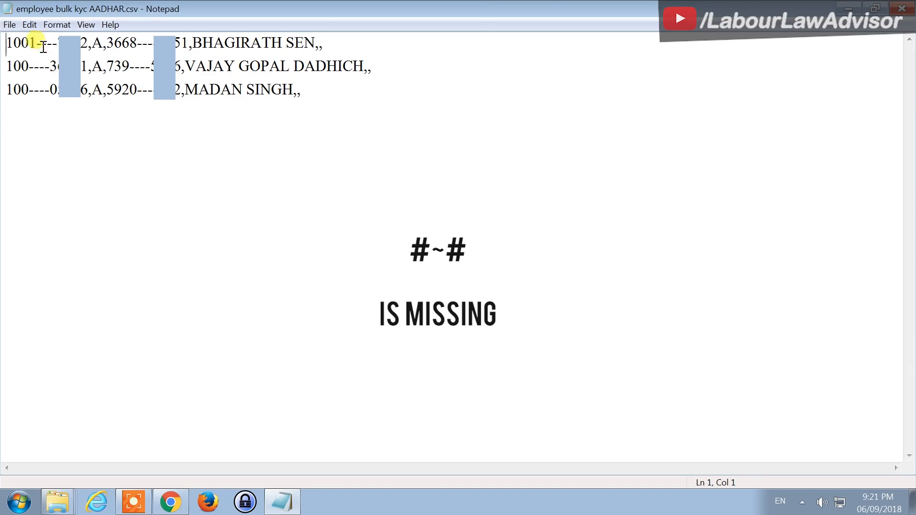
# - Replace every comma in the Aadhaar file with the #~# separator and close the replace dialog
pyautogui.click(11, 24)
pyautogui.moveTo(26, 28)
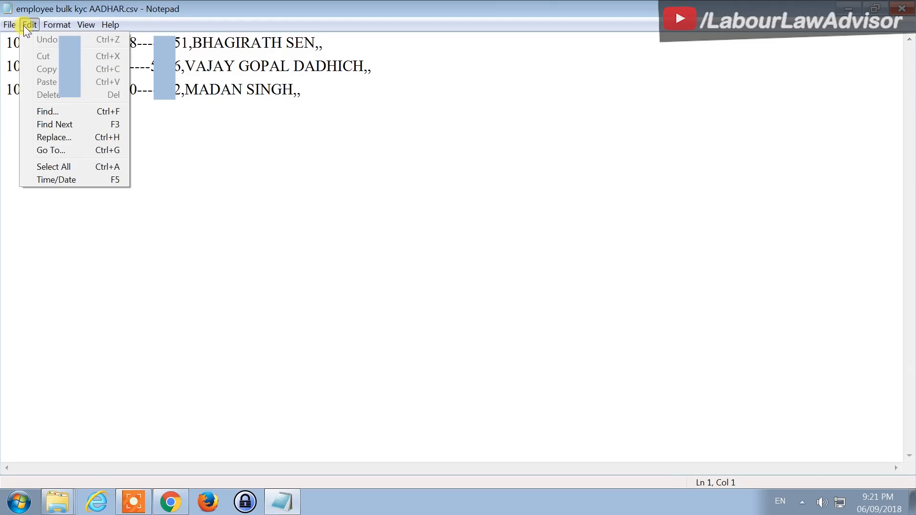
pyautogui.click(55, 139)
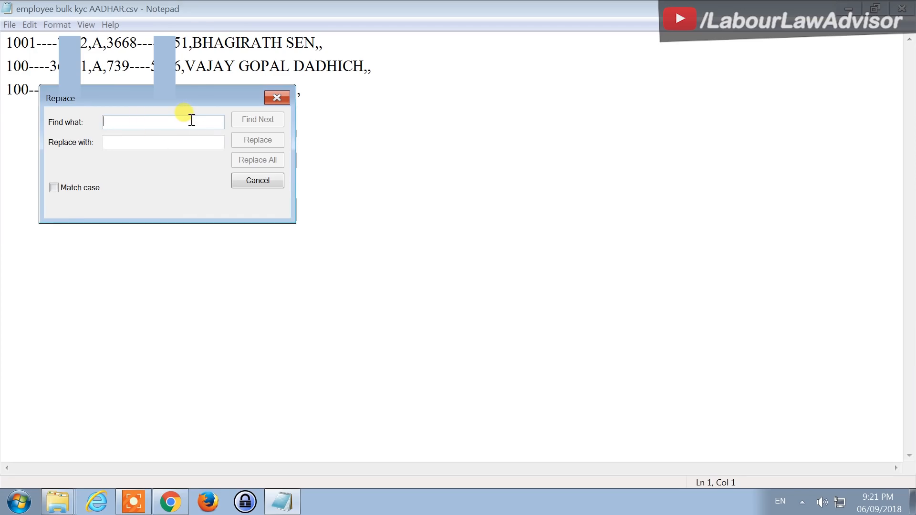
pyautogui.write('.')
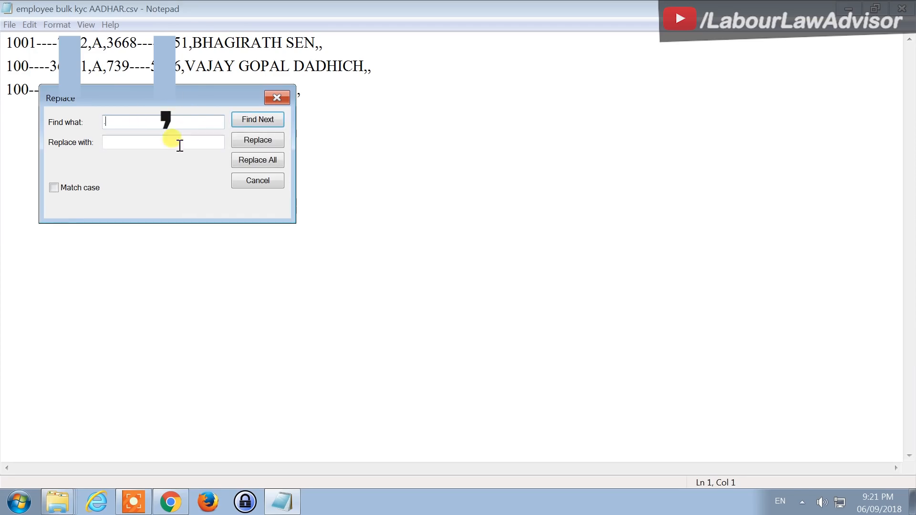
pyautogui.press('Tab')
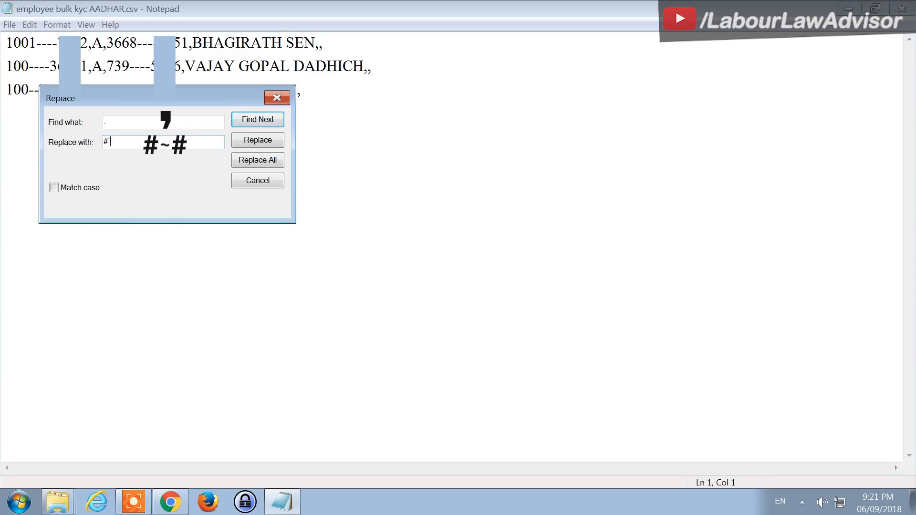
pyautogui.write('#~#')
pyautogui.click(261, 170)
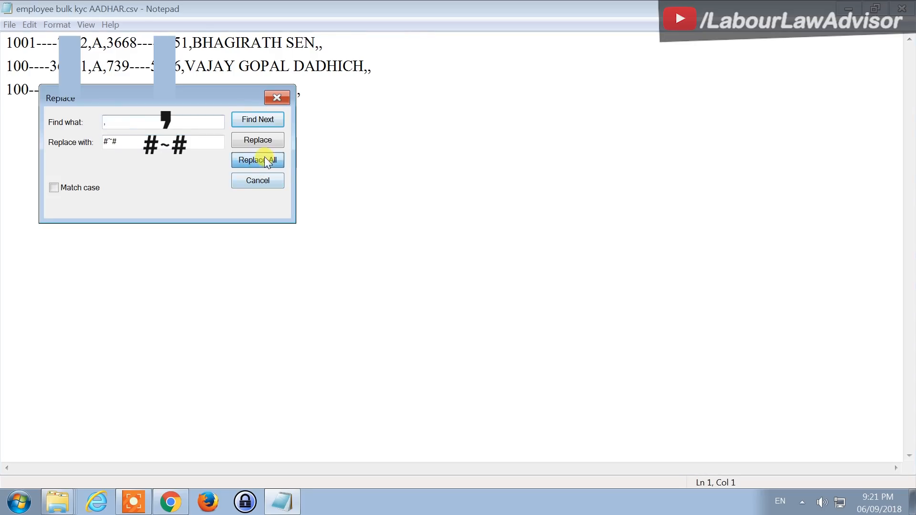
pyautogui.moveTo(270, 98); pyautogui.dragTo(355, 127)
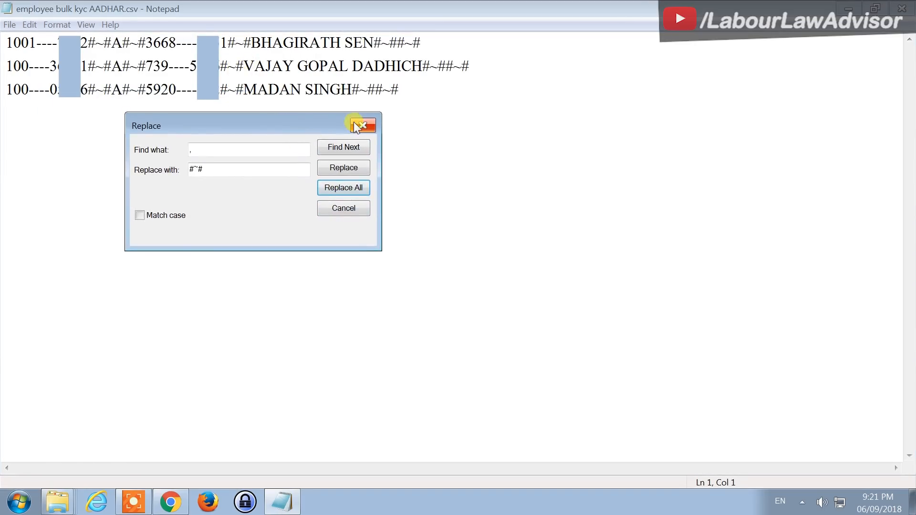
pyautogui.click(362, 127)
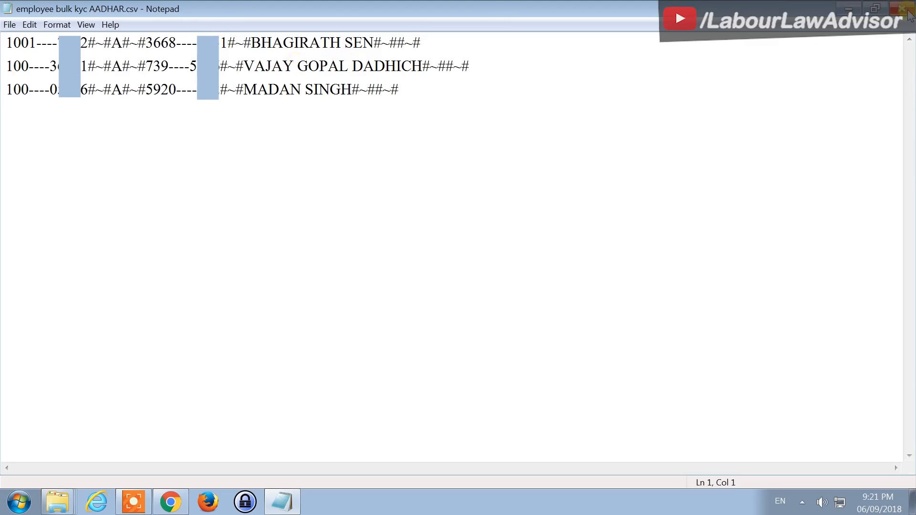
# - Save the edited text under the name employee bulk kyc AADHAR.csv in the KYC TUTORIAL folder and close the file
pyautogui.click(9, 25)
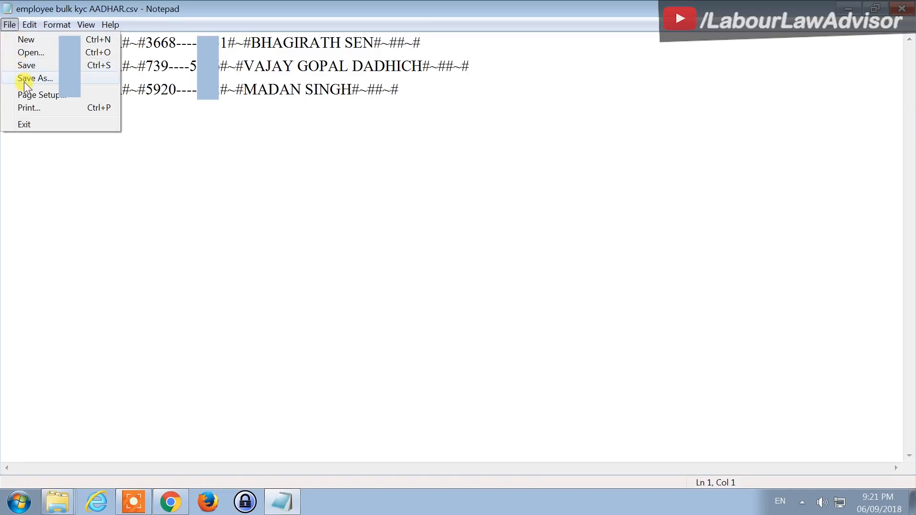
pyautogui.click(26, 79)
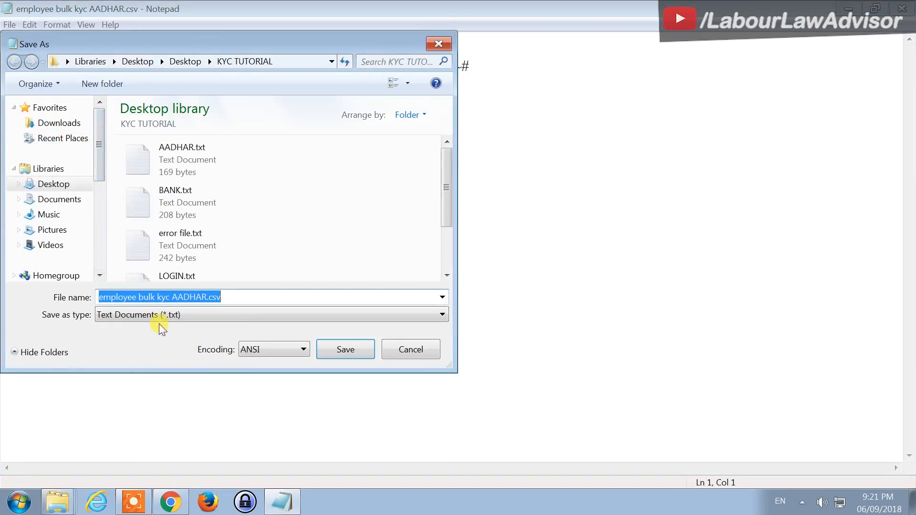
pyautogui.click(343, 350)
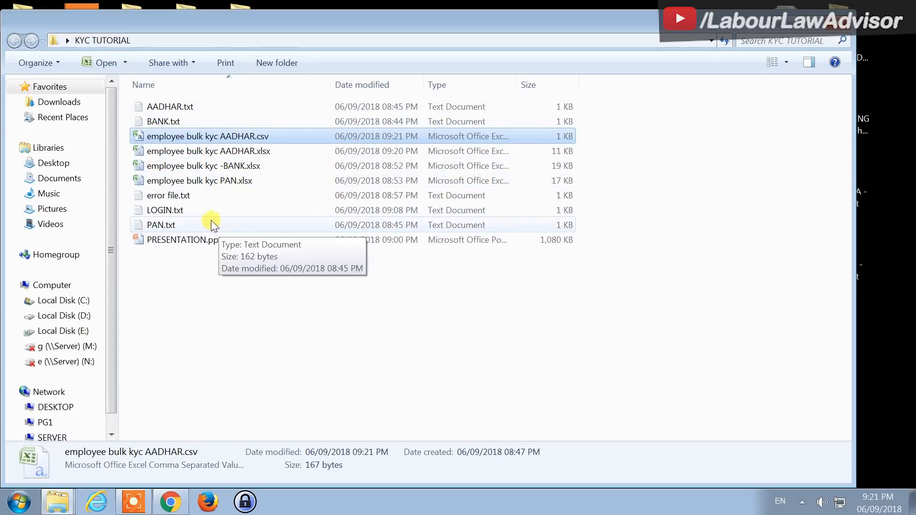
# - View the finished PAN.txt and BANK.txt files in turn to check their #~# separated format
pyautogui.doubleClick(186, 228)
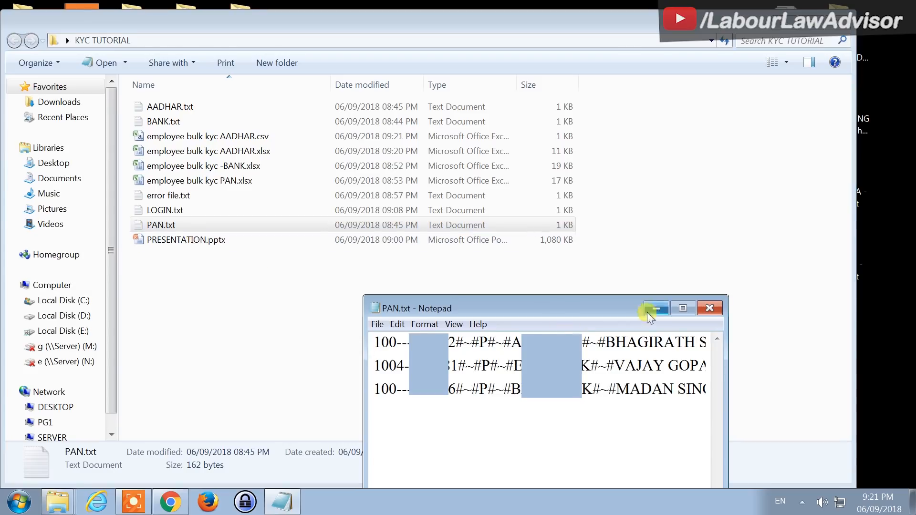
pyautogui.click(710, 308)
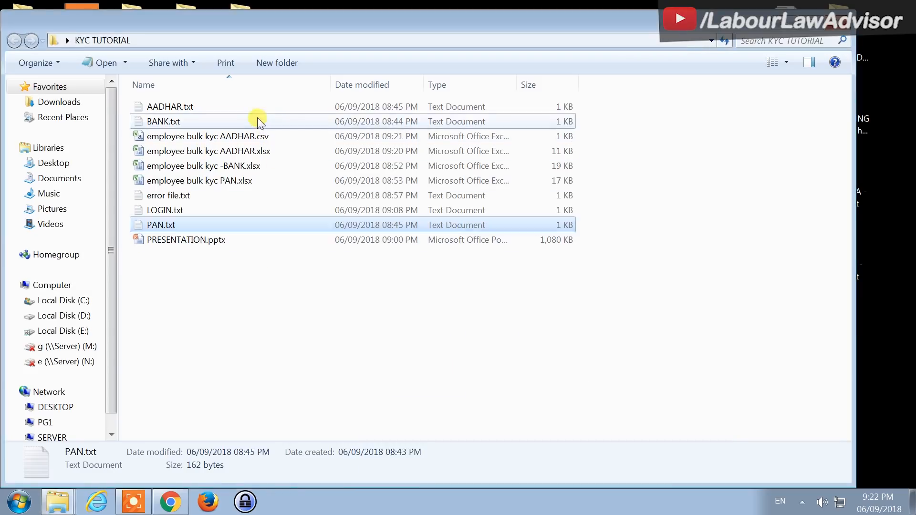
pyautogui.doubleClick(258, 122)
pyautogui.click(683, 308)
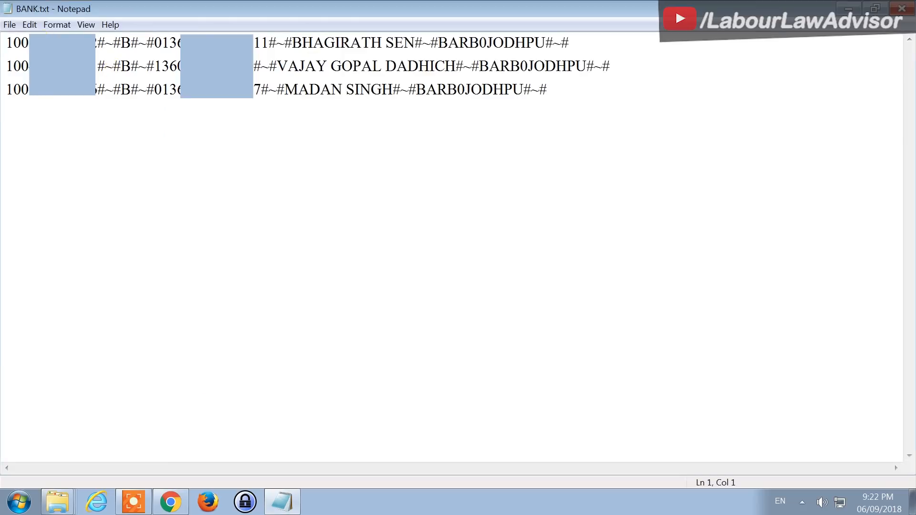
pyautogui.click(902, 8)
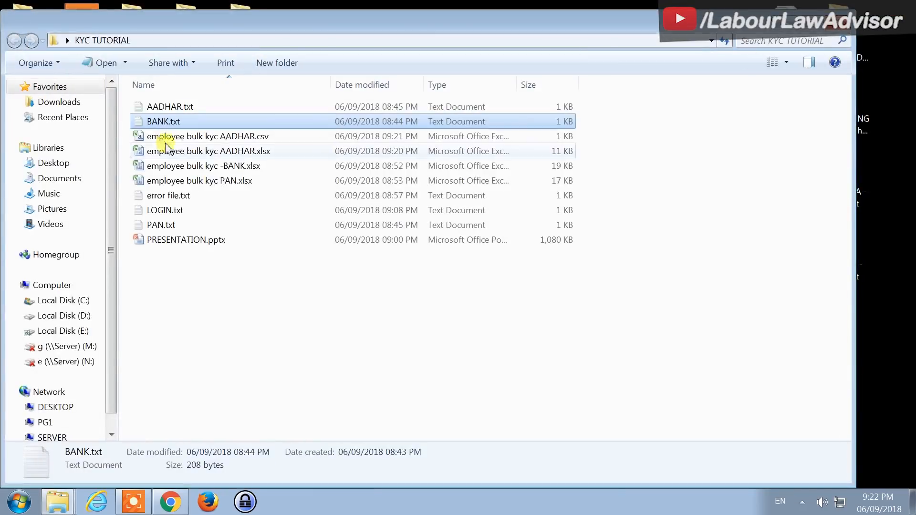
# - Open the workbooks employee bulk kyc -BANK.xlsx and employee bulk kyc PAN.xlsx in turn to examine their column layouts
pyautogui.doubleClick(251, 168)
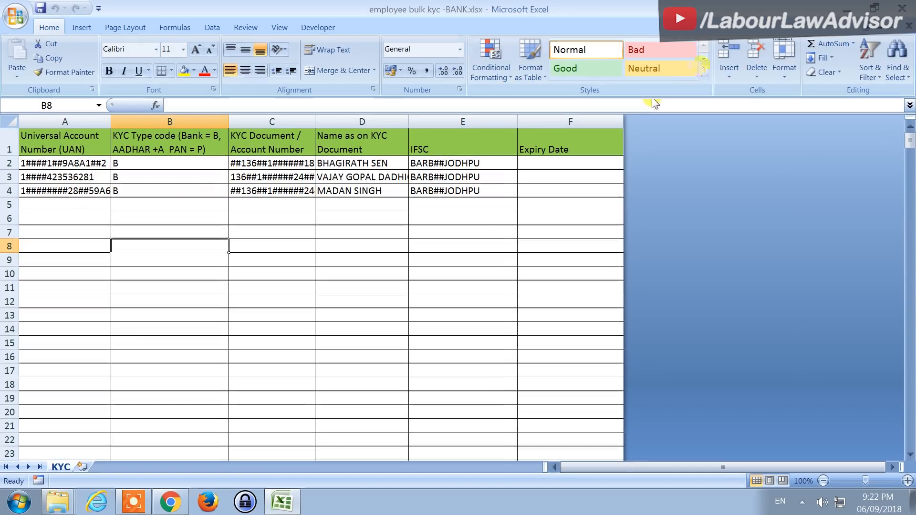
pyautogui.click(906, 10)
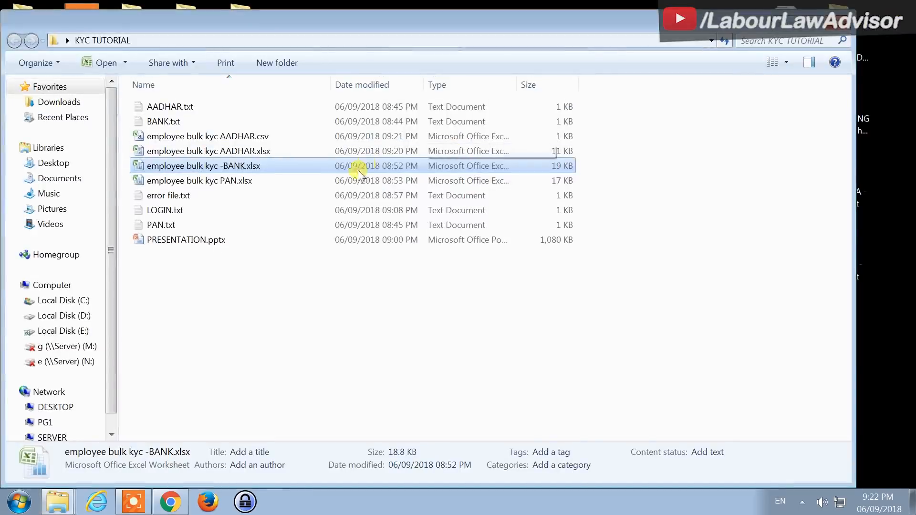
pyautogui.click(243, 184)
pyautogui.doubleClick(243, 183)
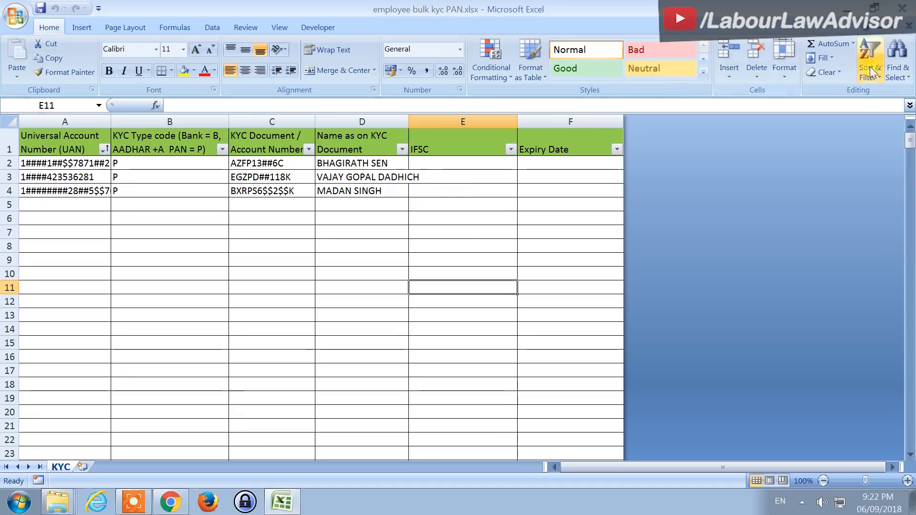
# - Close the PAN workbook, switch to the EPFO portal in Chrome and look up the KYC-Bulk entry among the Member options
pyautogui.click(902, 10)
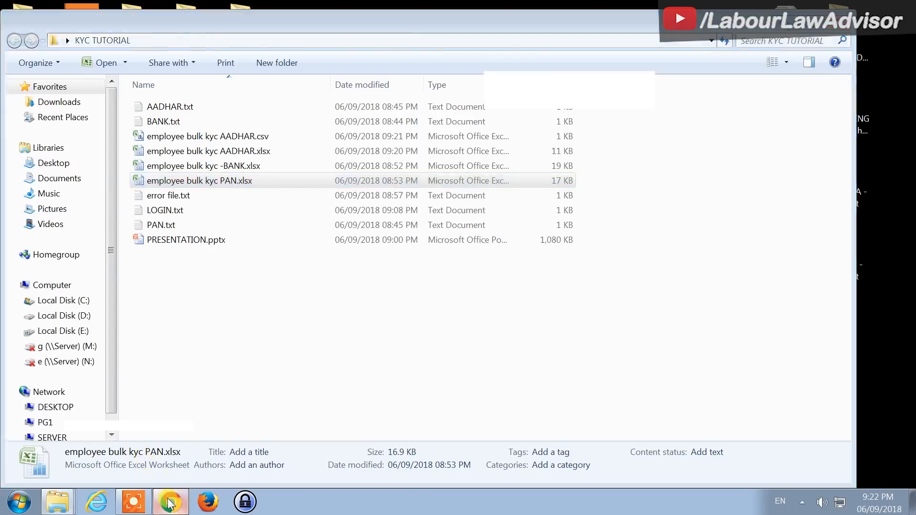
pyautogui.click(169, 503)
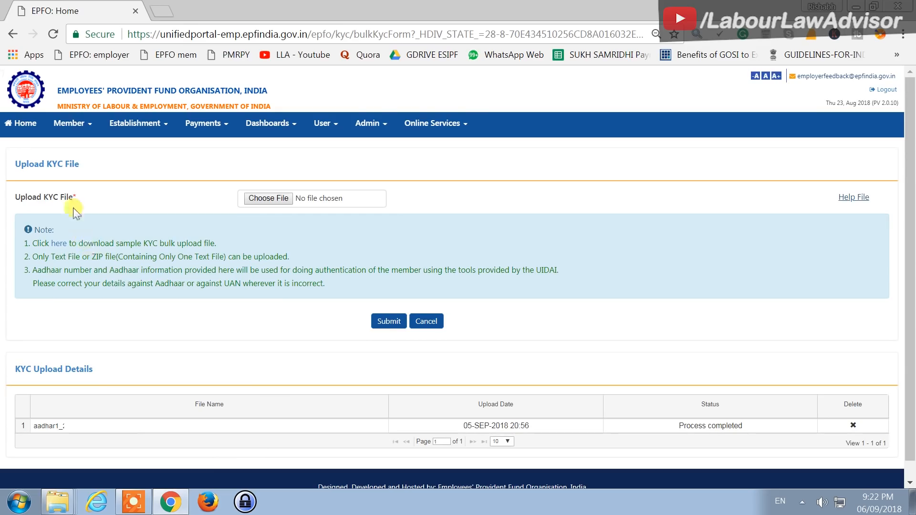
pyautogui.click(81, 128)
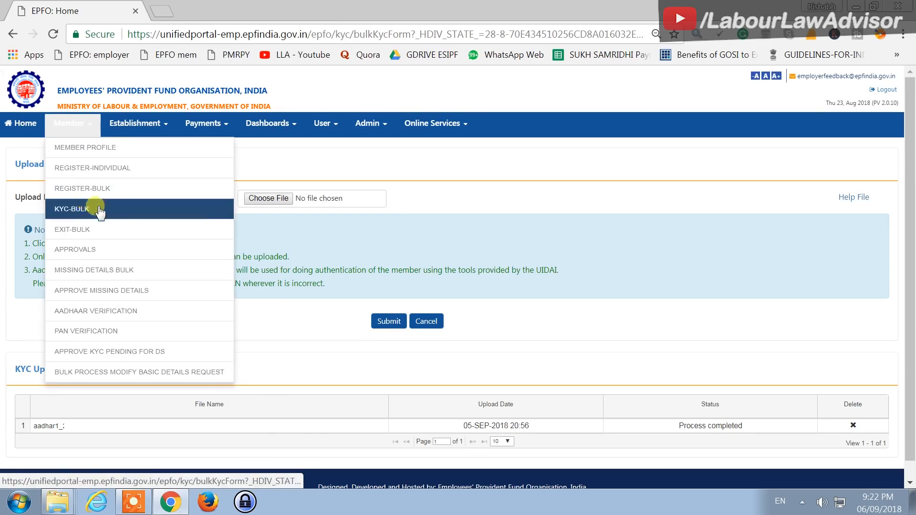
pyautogui.click(546, 350)
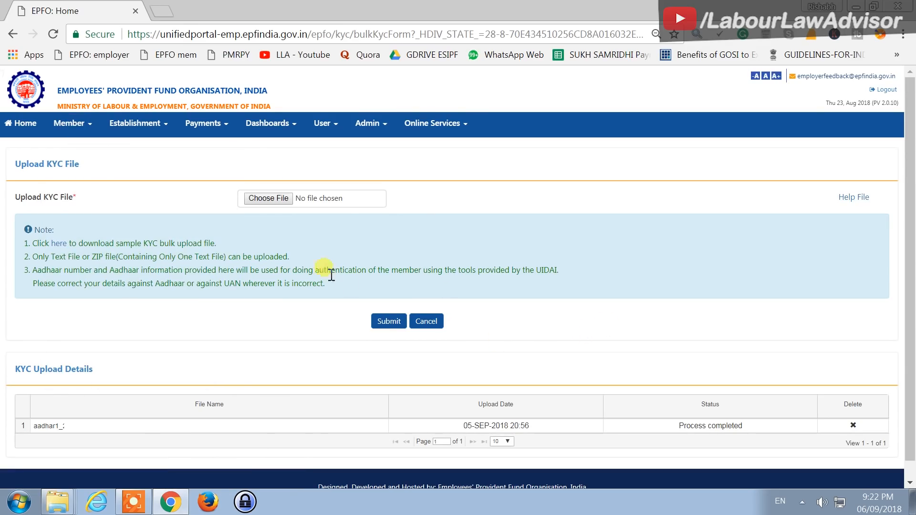
# - View the file chooser for the Upload KYC File field and dismiss it without choosing a file
pyautogui.click(285, 201)
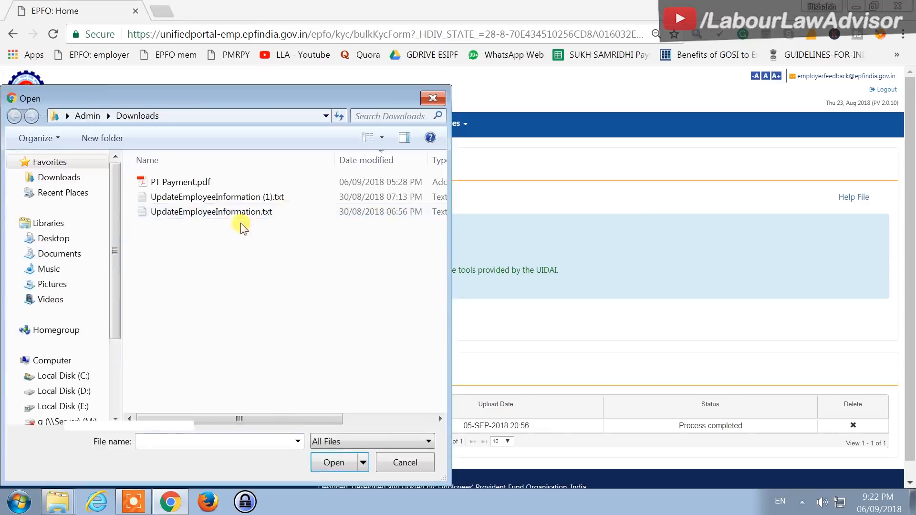
pyautogui.click(428, 98)
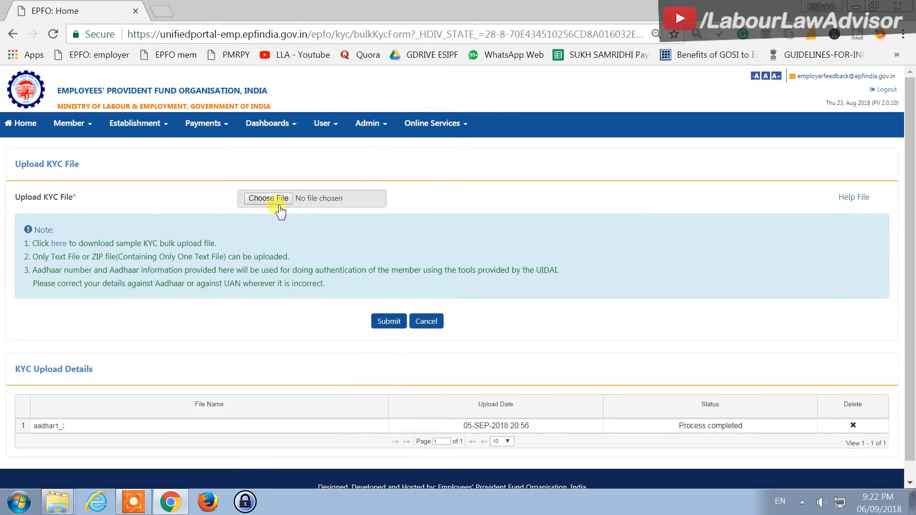
pyautogui.click(259, 200)
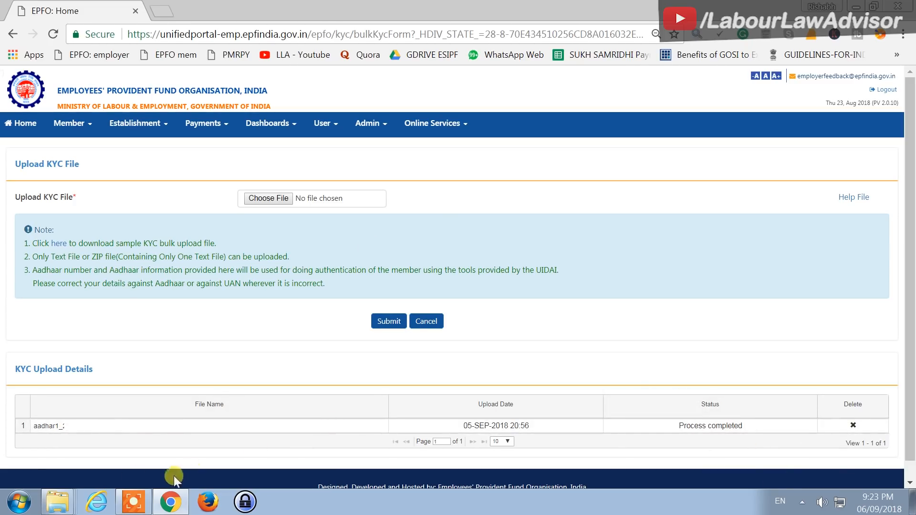
# - Switch to the KYC TUTORIAL folder and open error file.txt in a maximized window
pyautogui.click(57, 505)
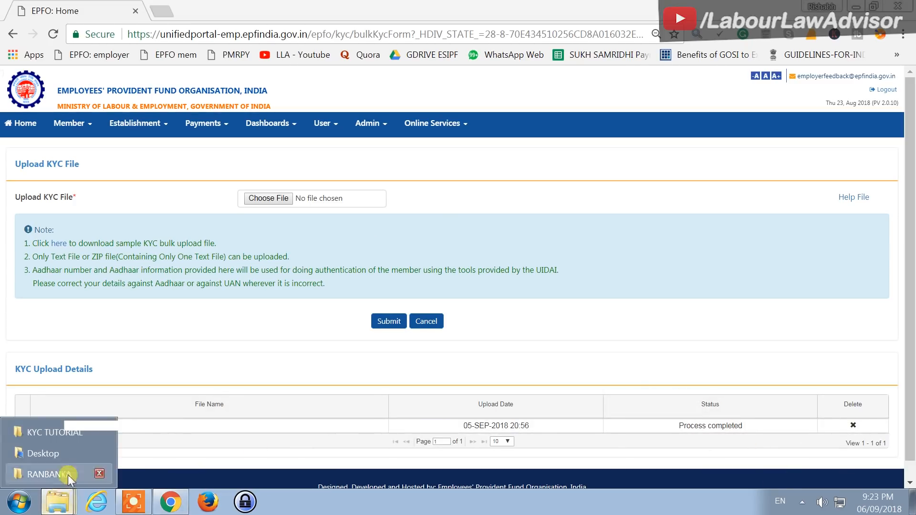
pyautogui.click(52, 433)
pyautogui.doubleClick(211, 196)
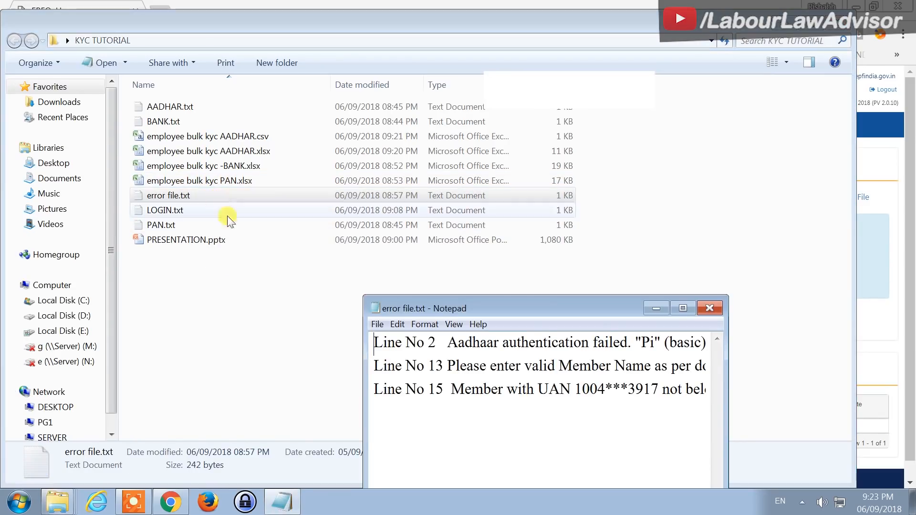
pyautogui.click(681, 308)
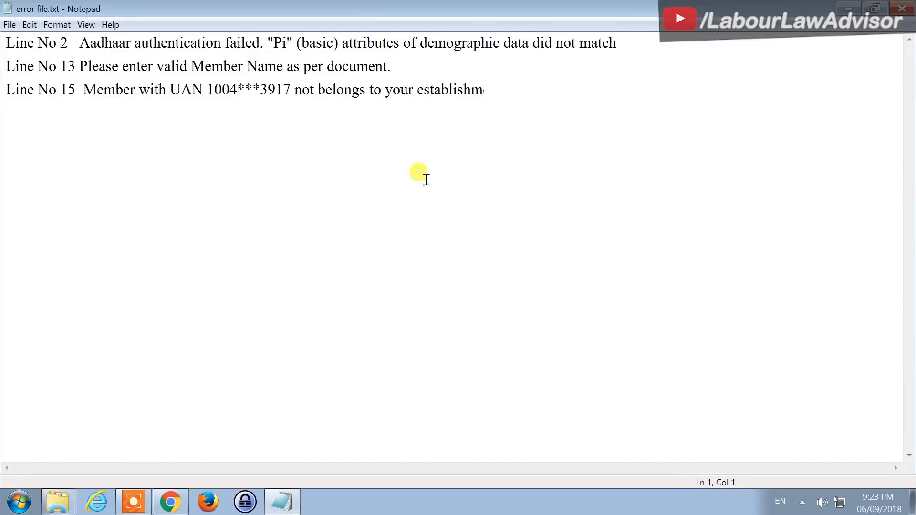
# - Examine the error entries for line numbers 2, 13 and 15 in error file.txt, highlighting them while reading
pyautogui.moveTo(484, 92); pyautogui.dragTo(7, 24)
pyautogui.click(339, 135)
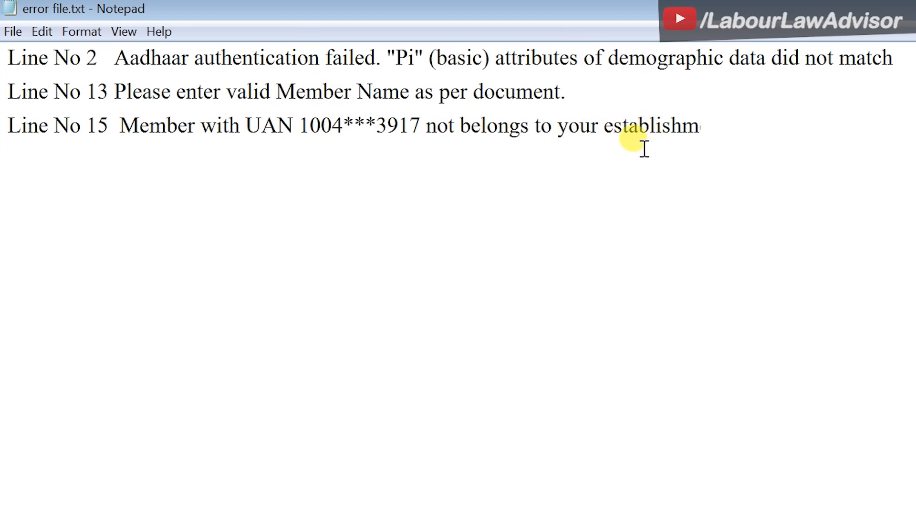
pyautogui.moveTo(581, 94); pyautogui.dragTo(234, 100)
pyautogui.click(224, 94)
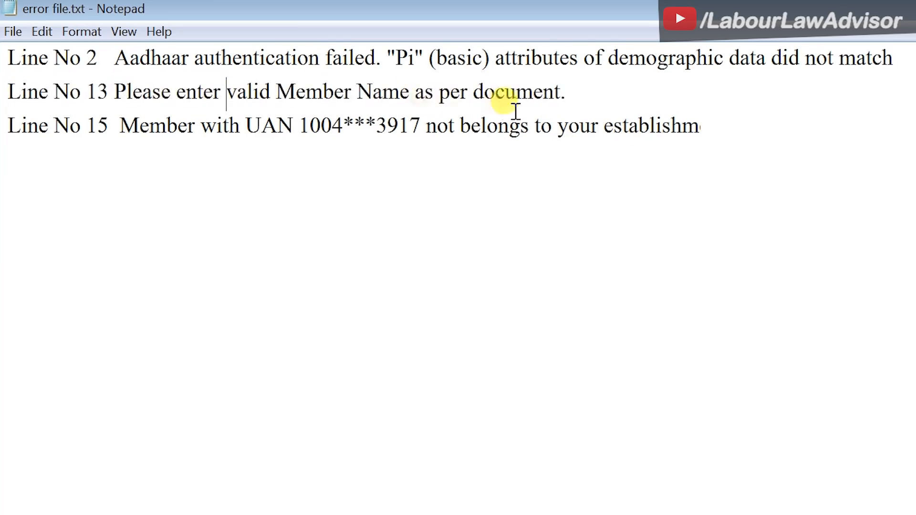
pyautogui.moveTo(562, 93); pyautogui.dragTo(10, 63)
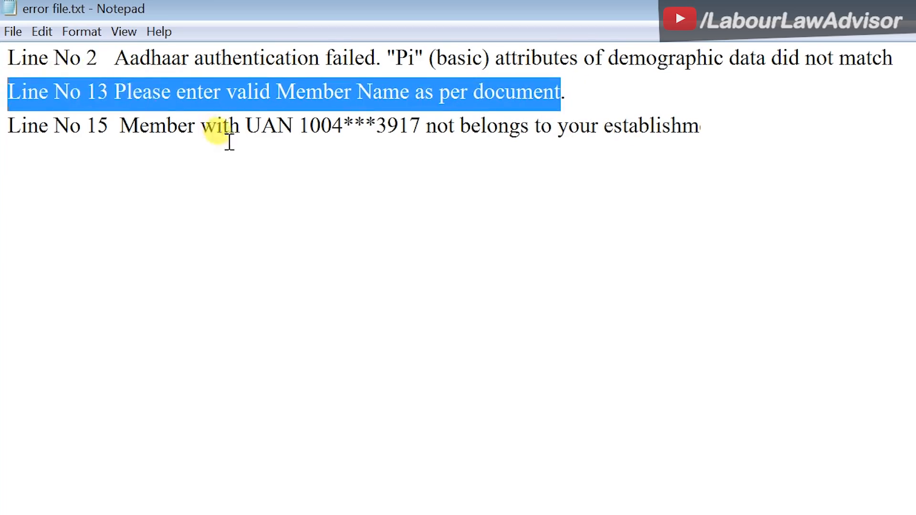
pyautogui.moveTo(702, 126); pyautogui.dragTo(6, 126)
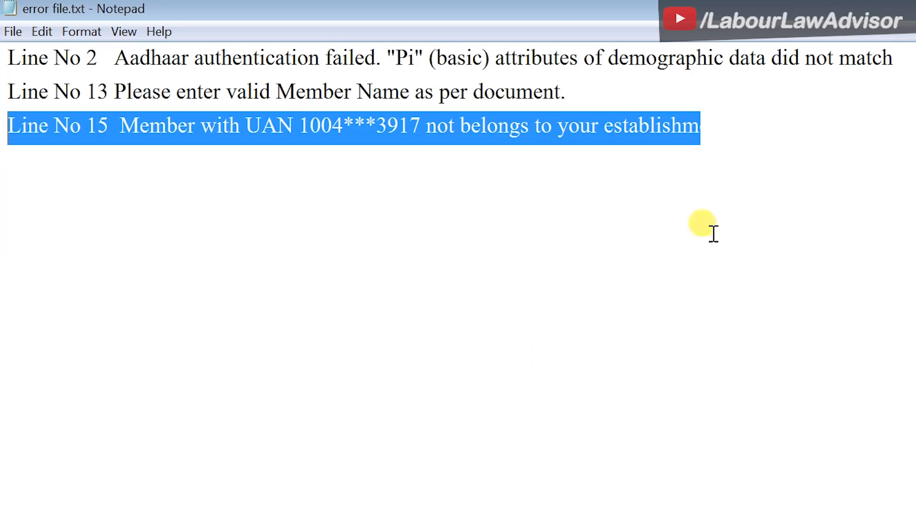
pyautogui.click(692, 191)
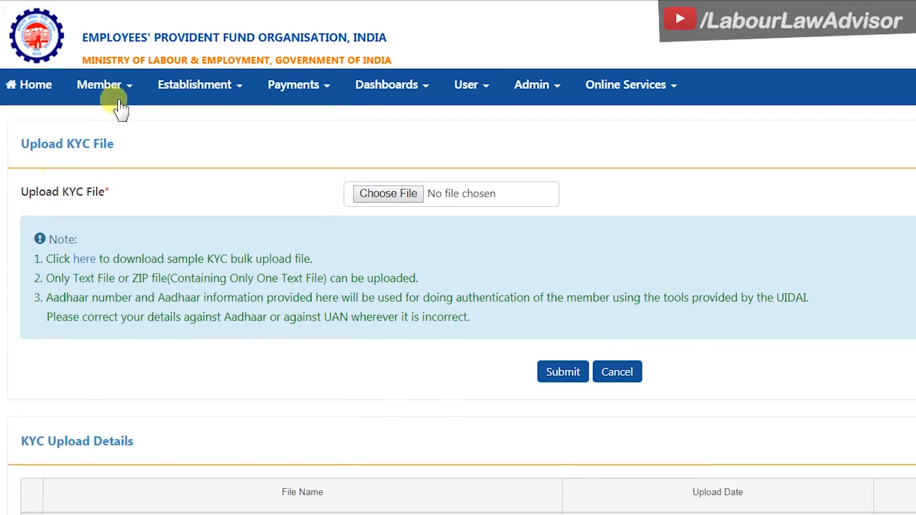
# - View the pending member approvals on the EPFO portal, then the Approve KYC Pending for DS list
pyautogui.click(125, 93)
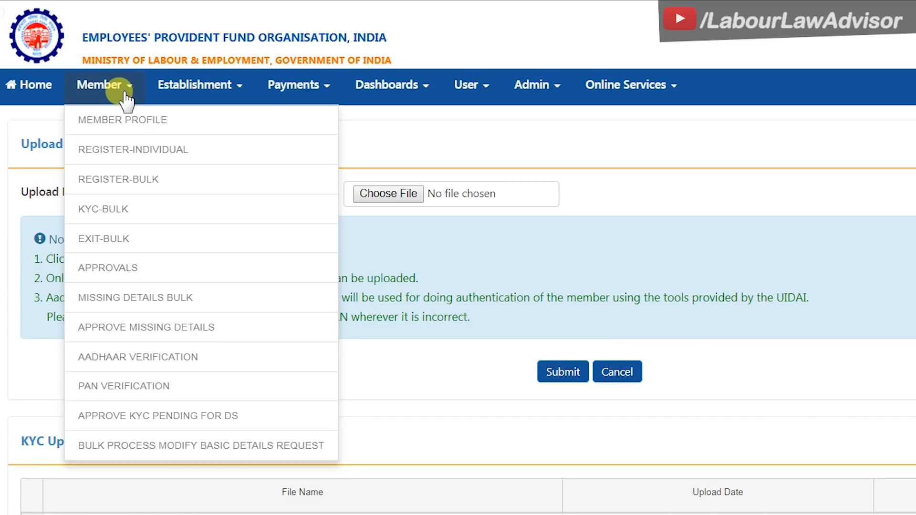
pyautogui.click(166, 272)
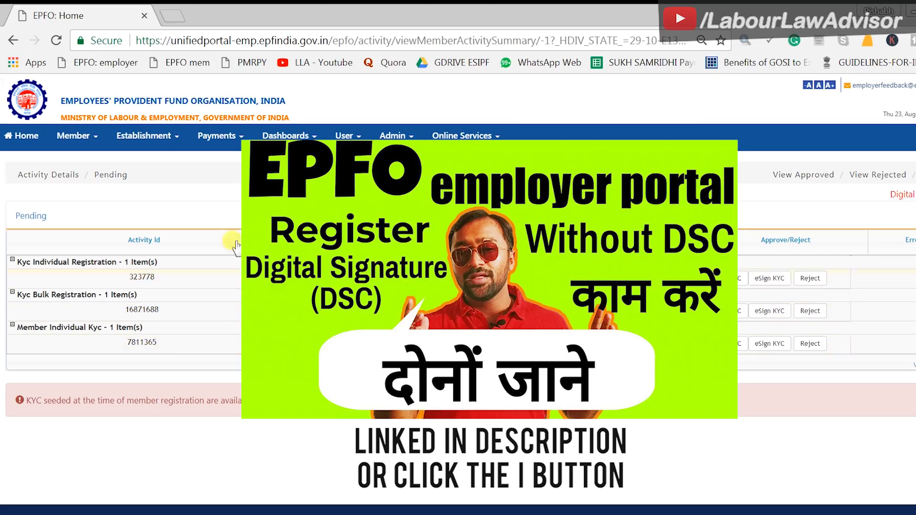
pyautogui.click(74, 136)
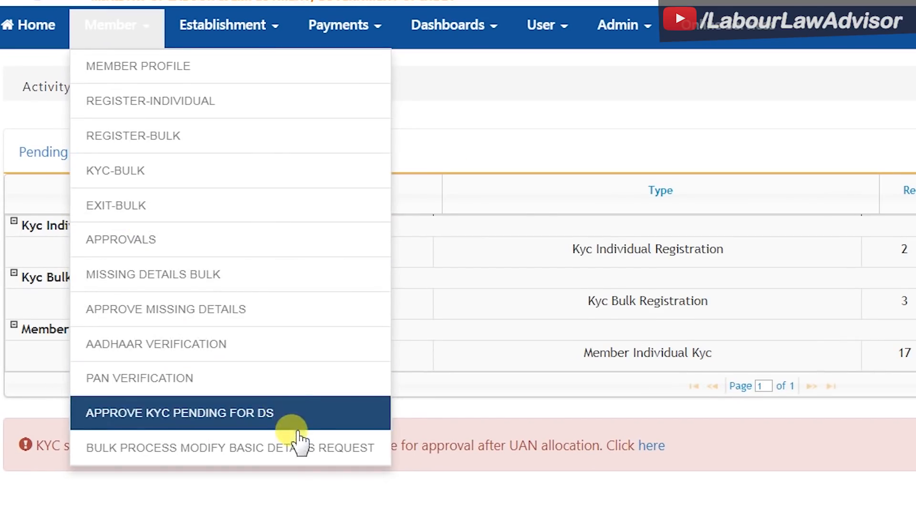
pyautogui.click(295, 420)
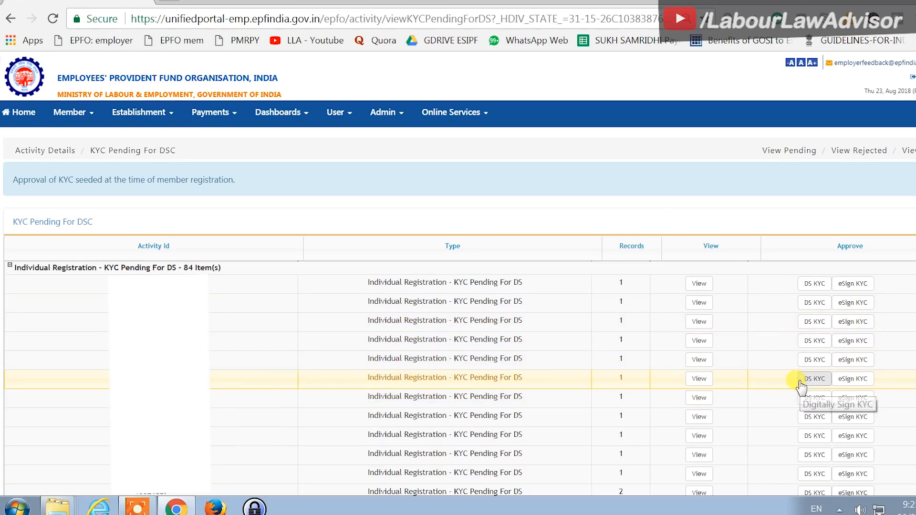
# - Sign out of the EPFO employer portal
pyautogui.click(909, 150)
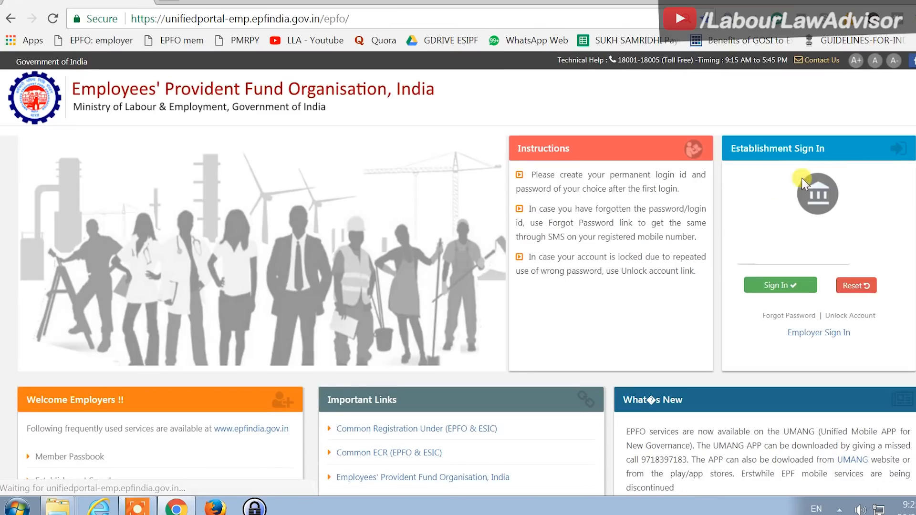